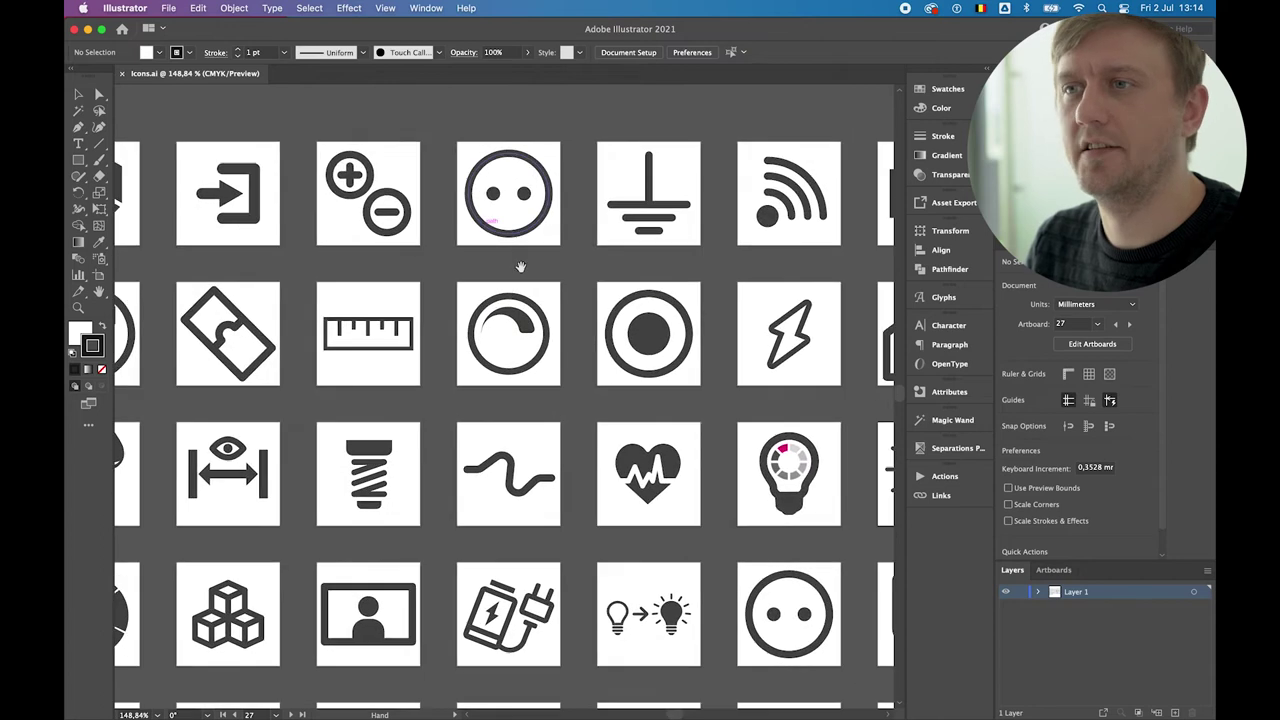
# Examine the icons across all artboards of Icons.ai, including the multicoloured light bulb and the house-with-arrow icons.
pyautogui.hscroll(6, 520, 277)
pyautogui.hscroll(8, 696, 292)
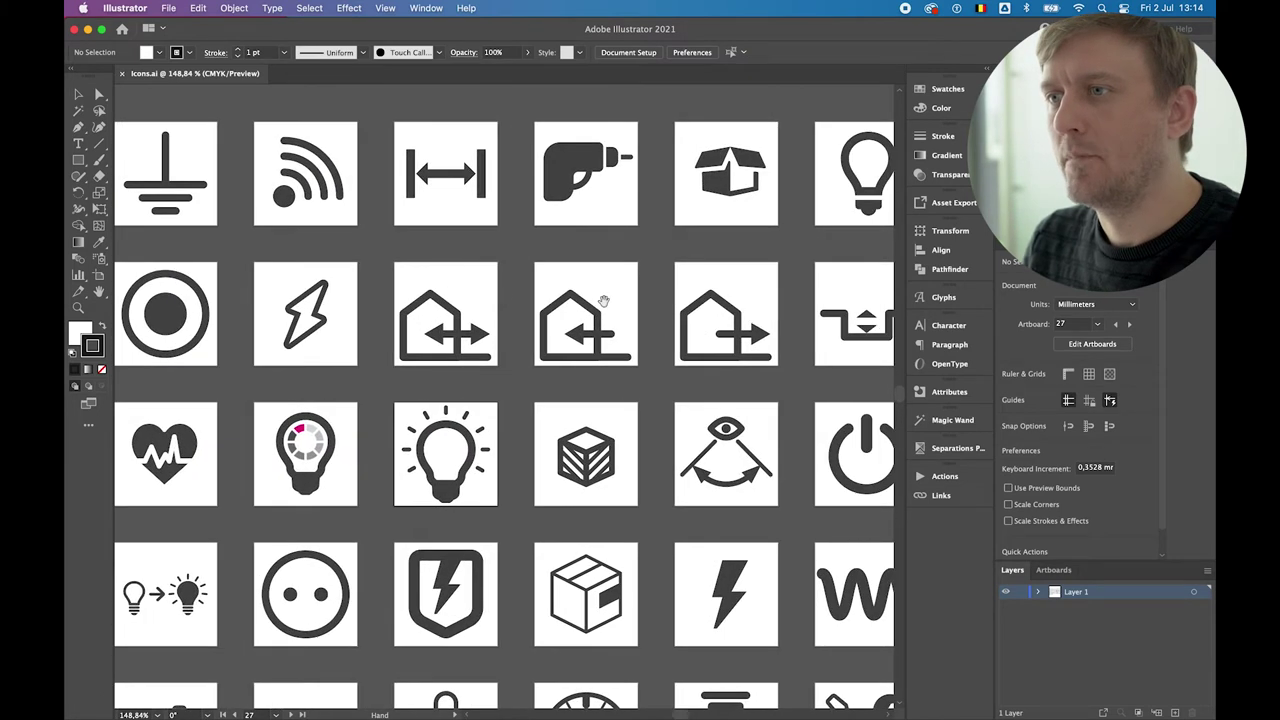
pyautogui.scroll(-2, 517, 300)
pyautogui.moveTo(535, 403); pyautogui.dragTo(650, 350)
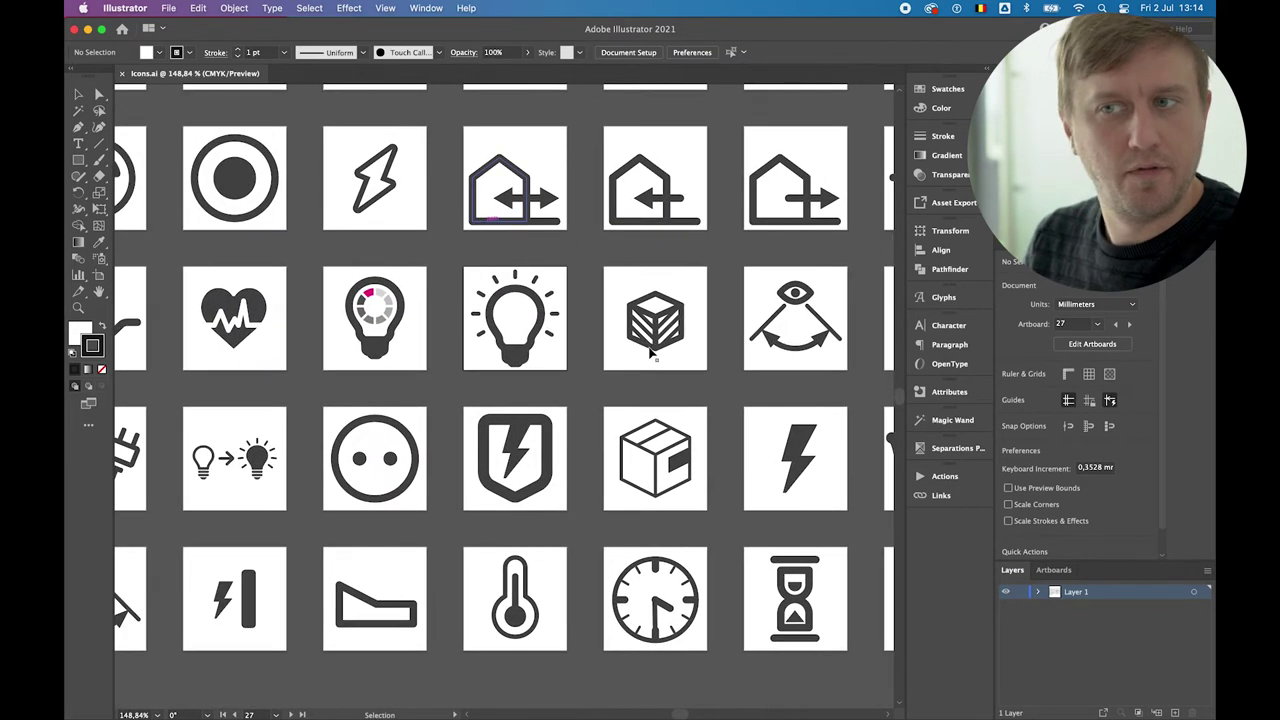
pyautogui.hscroll(-8, 648, 360)
pyautogui.scroll(1, 645, 375)
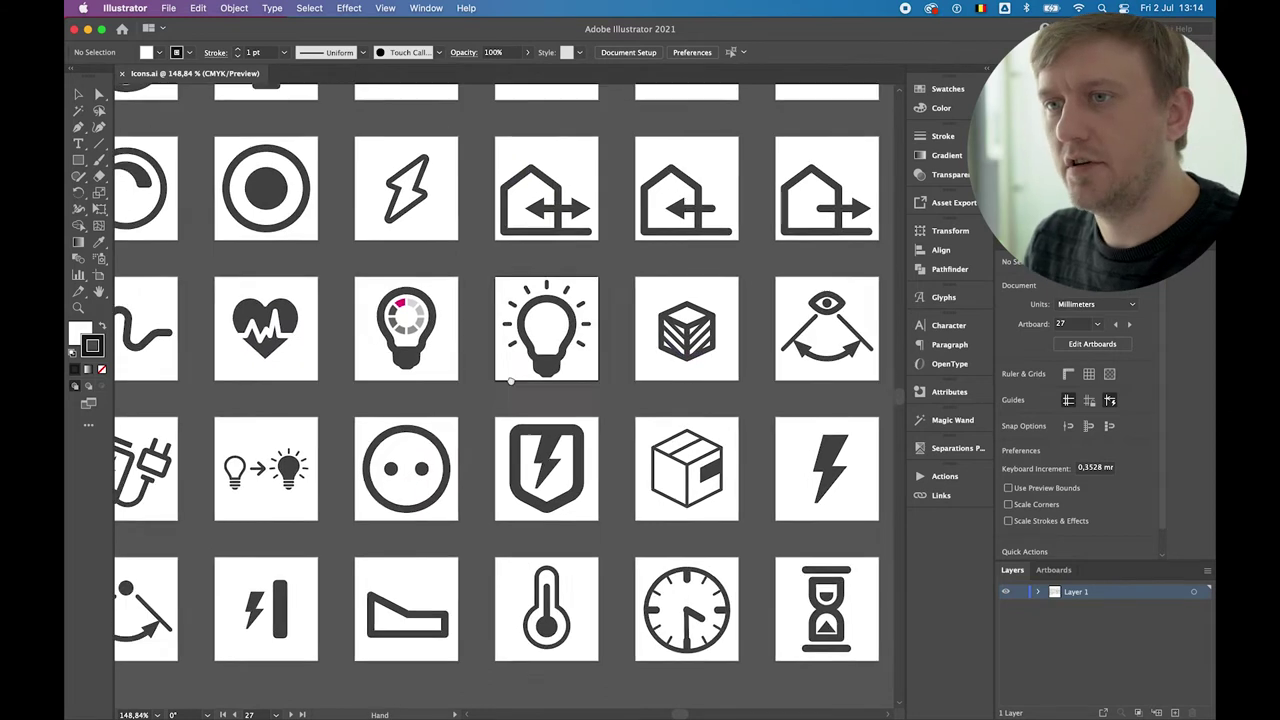
pyautogui.hscroll(-4, 641, 389)
pyautogui.scroll(-2, 645, 395)
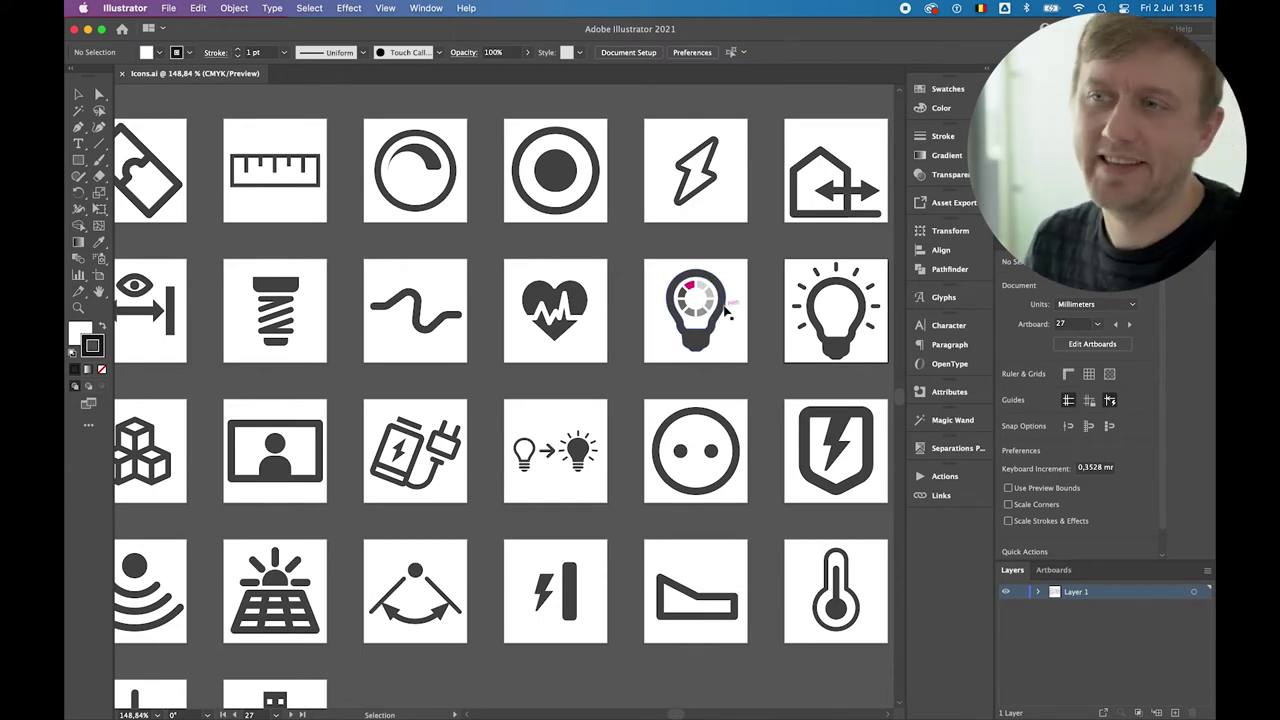
pyautogui.moveTo(742, 292); pyautogui.dragTo(489, 302)
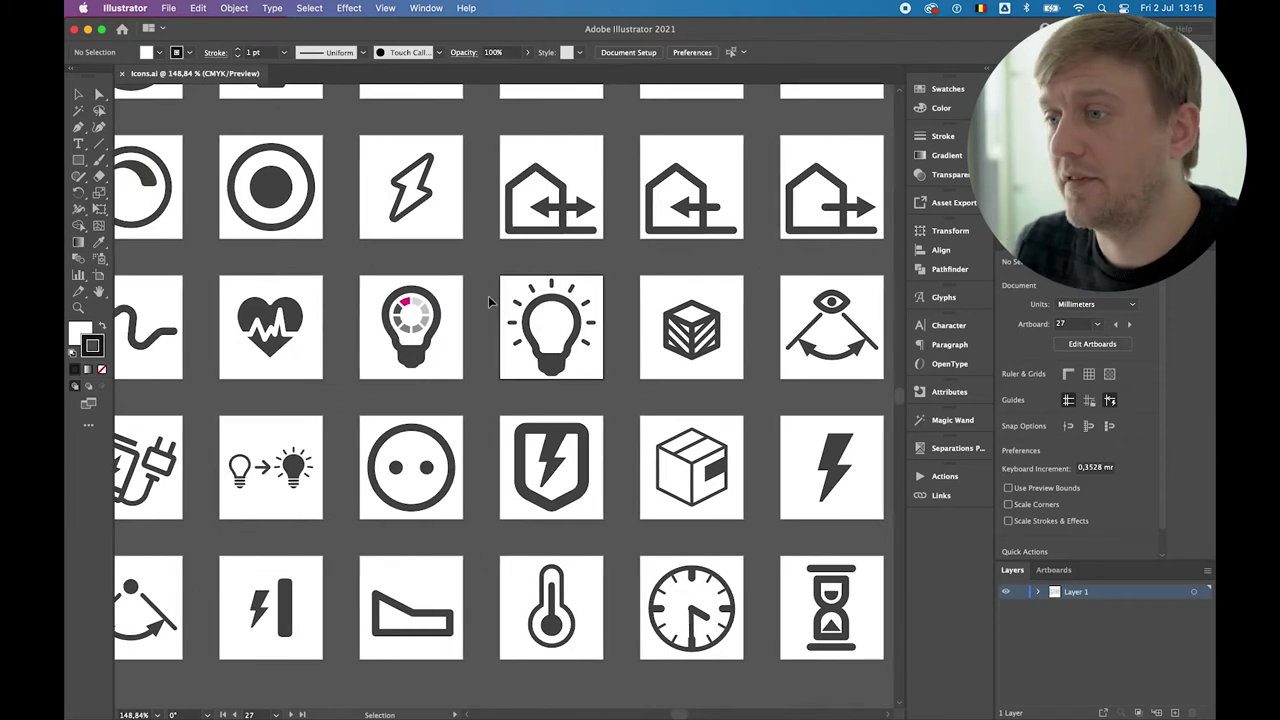
pyautogui.hscroll(3, 490, 300)
pyautogui.hscroll(1, 491, 299)
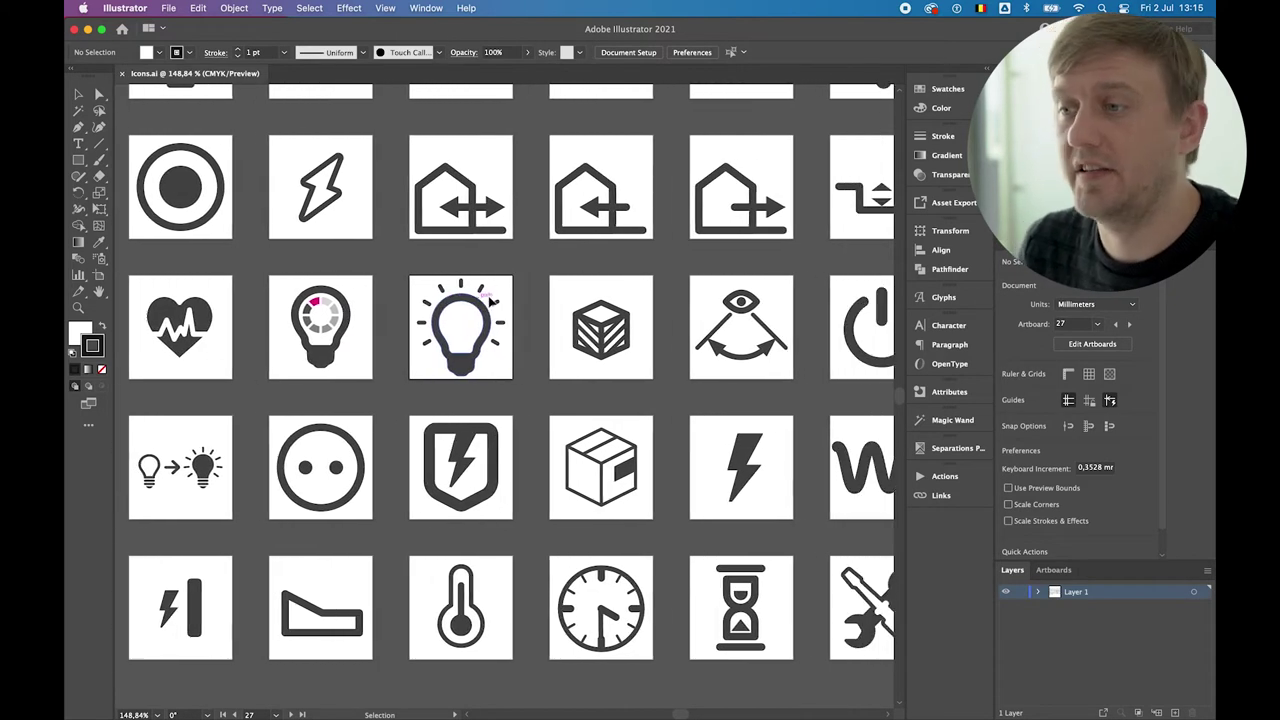
pyautogui.hscroll(-3, 490, 300)
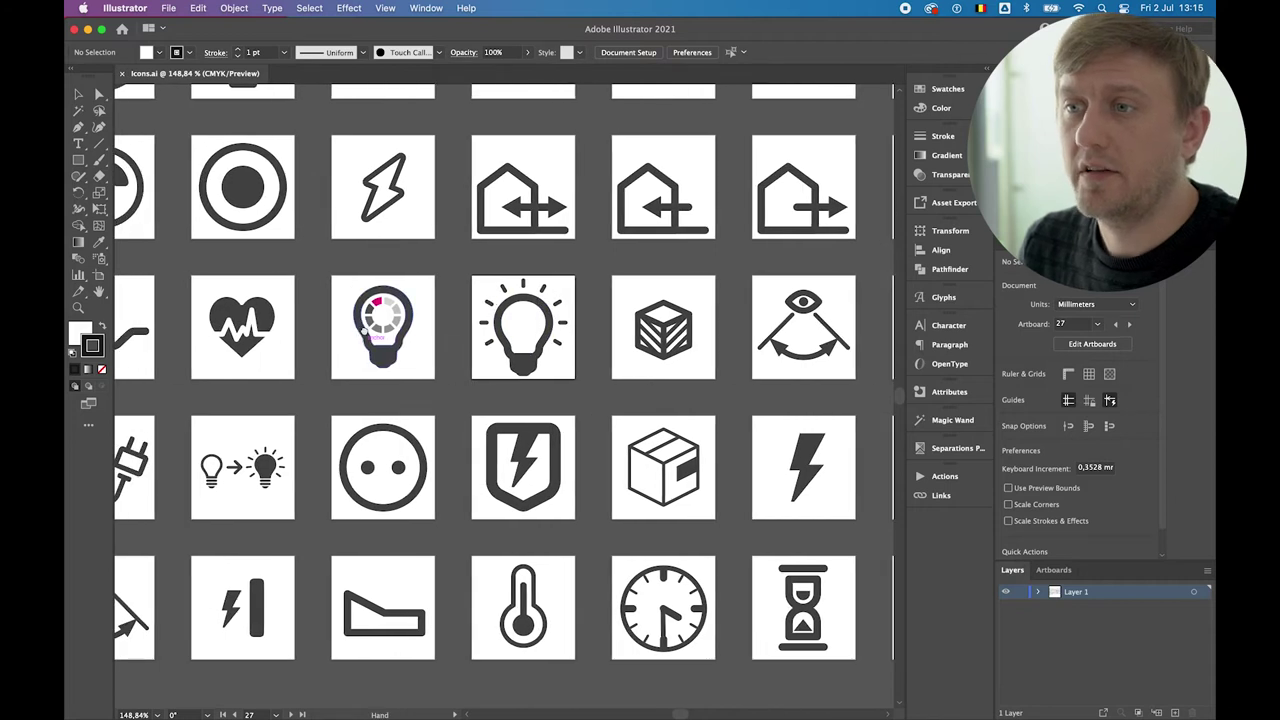
pyautogui.hscroll(-15, 530, 310)
pyautogui.scroll(-4, 645, 311)
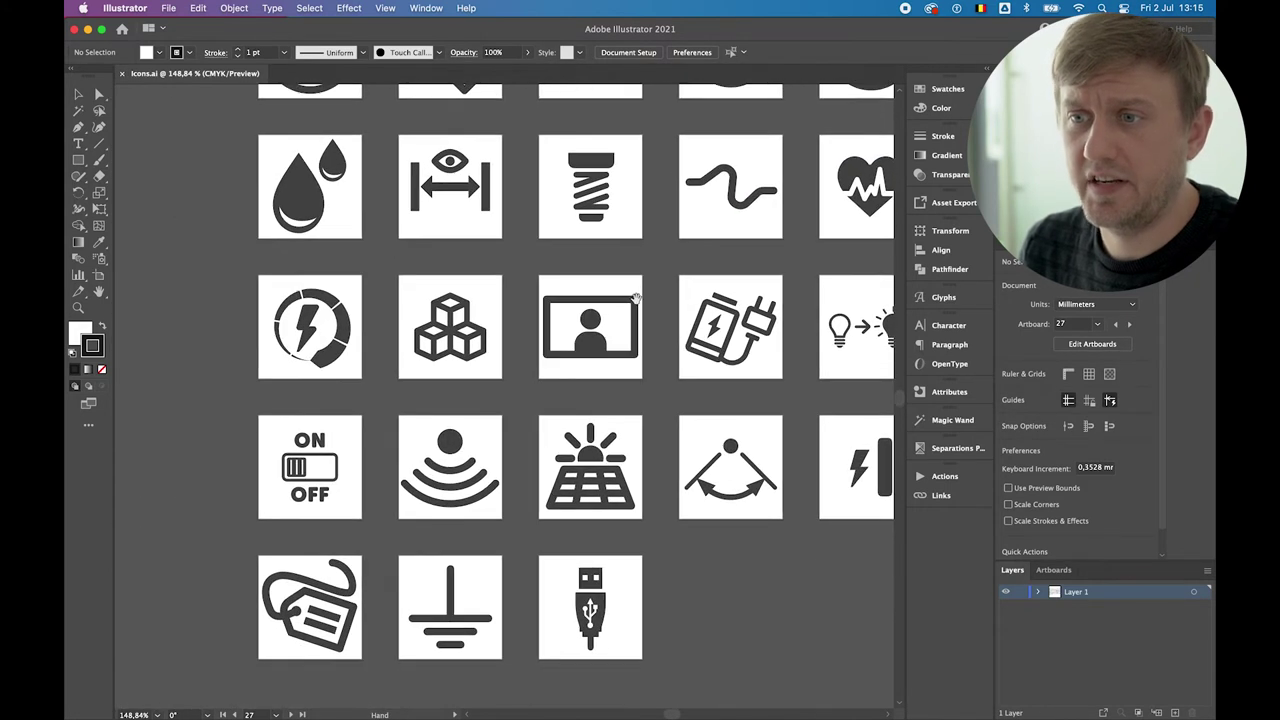
pyautogui.scroll(7, 625, 380)
pyautogui.hscroll(-3, 615, 410)
pyautogui.scroll(4, 608, 400)
pyautogui.hscroll(1, 608, 400)
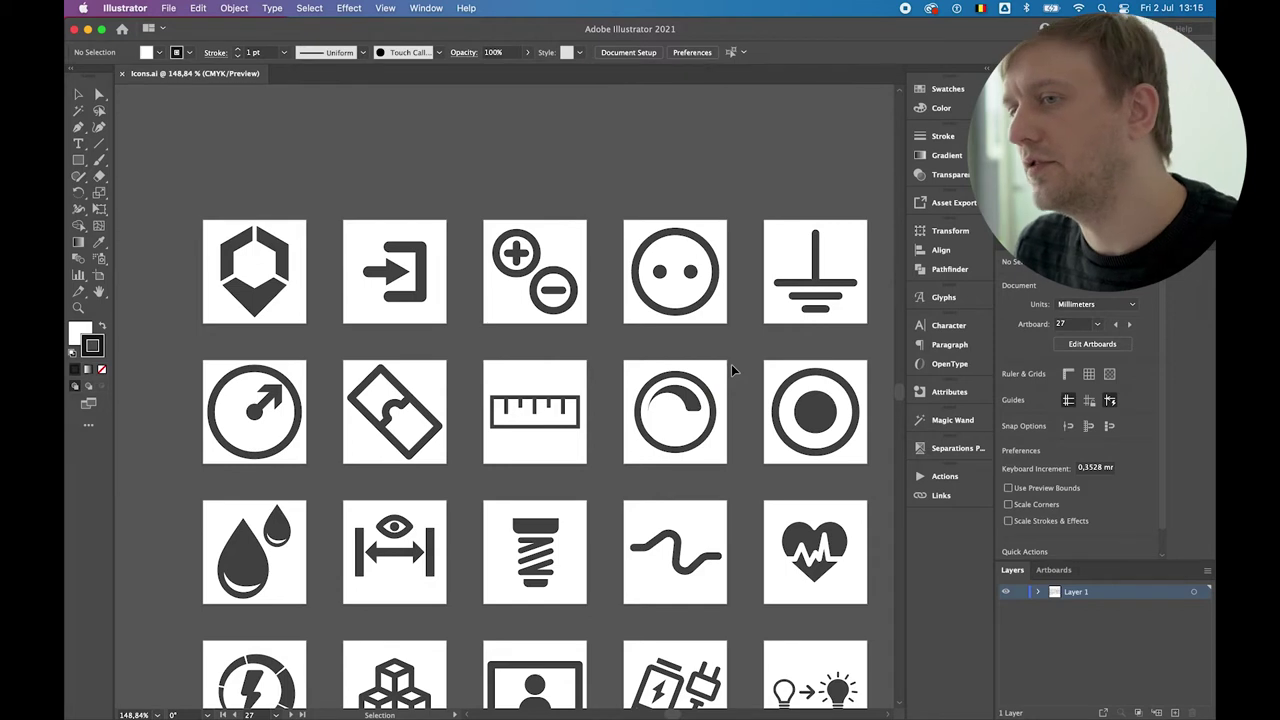
pyautogui.hscroll(8, 740, 366)
pyautogui.scroll(-2, 740, 366)
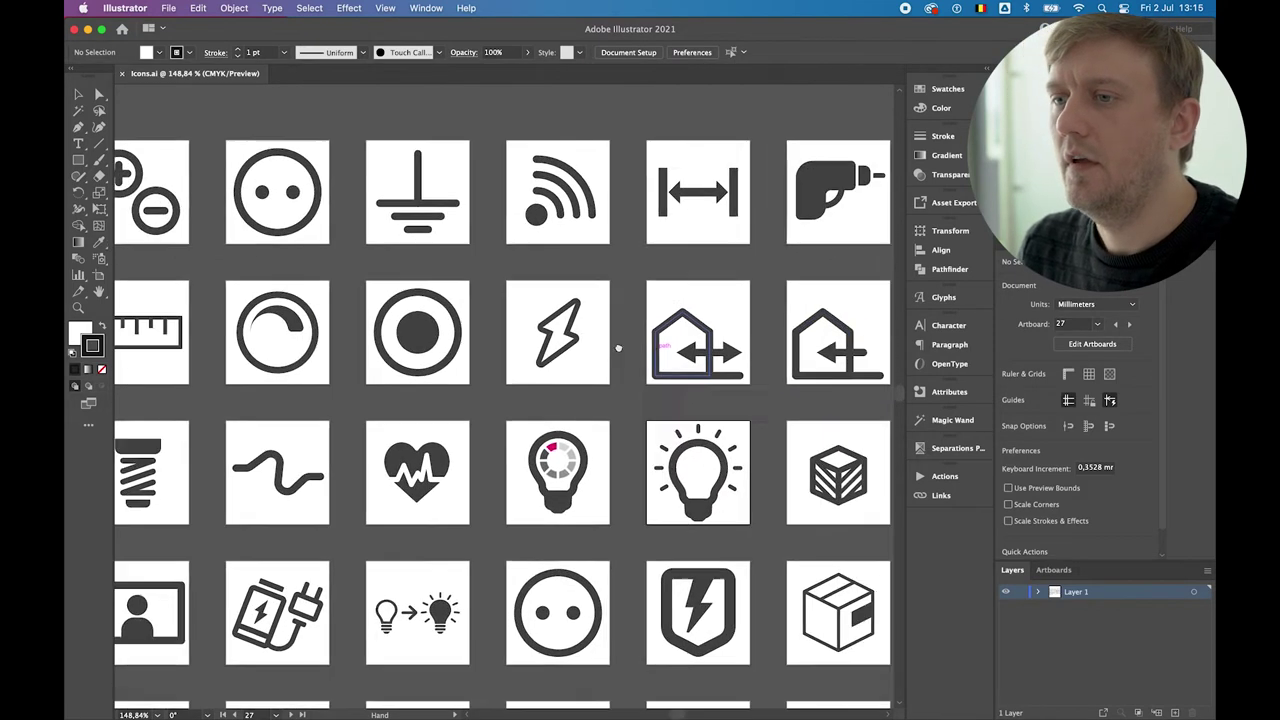
pyautogui.hscroll(10, 618, 348)
pyautogui.scroll(-3, 618, 348)
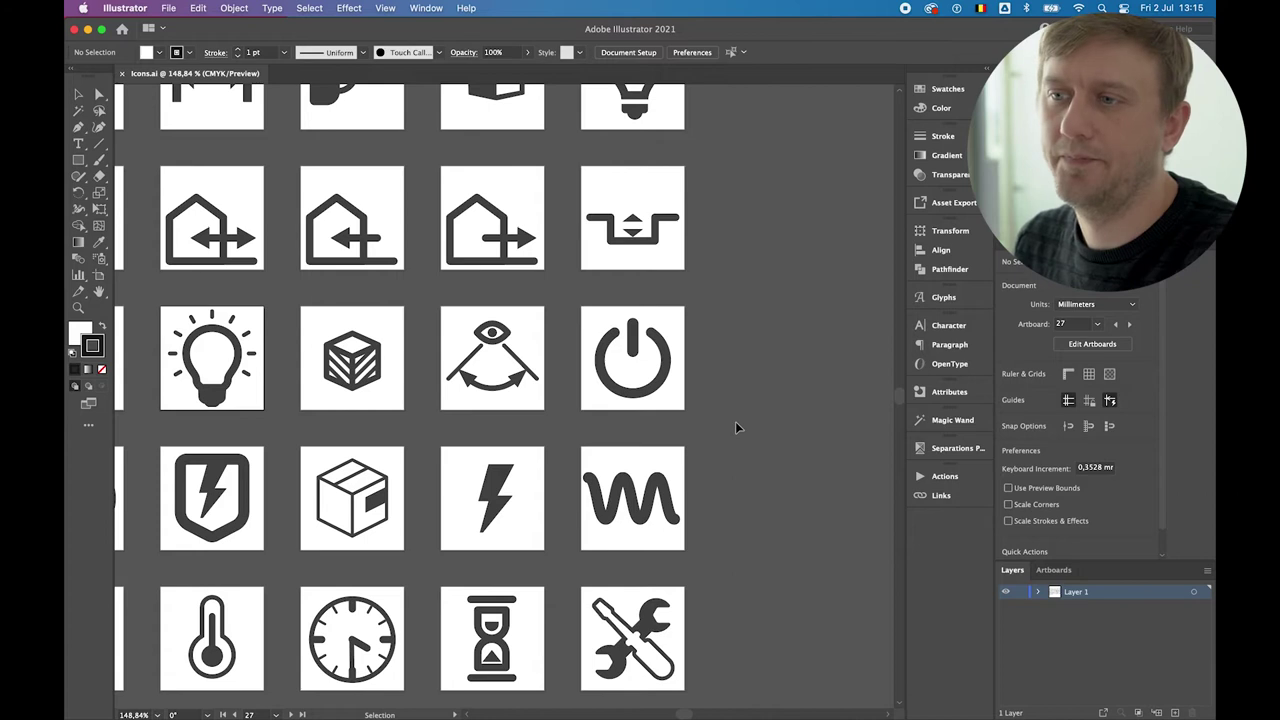
# Switch to Finder and open the Icons_fixed.ai file in Illustrator.
pyautogui.press('super+Tab')
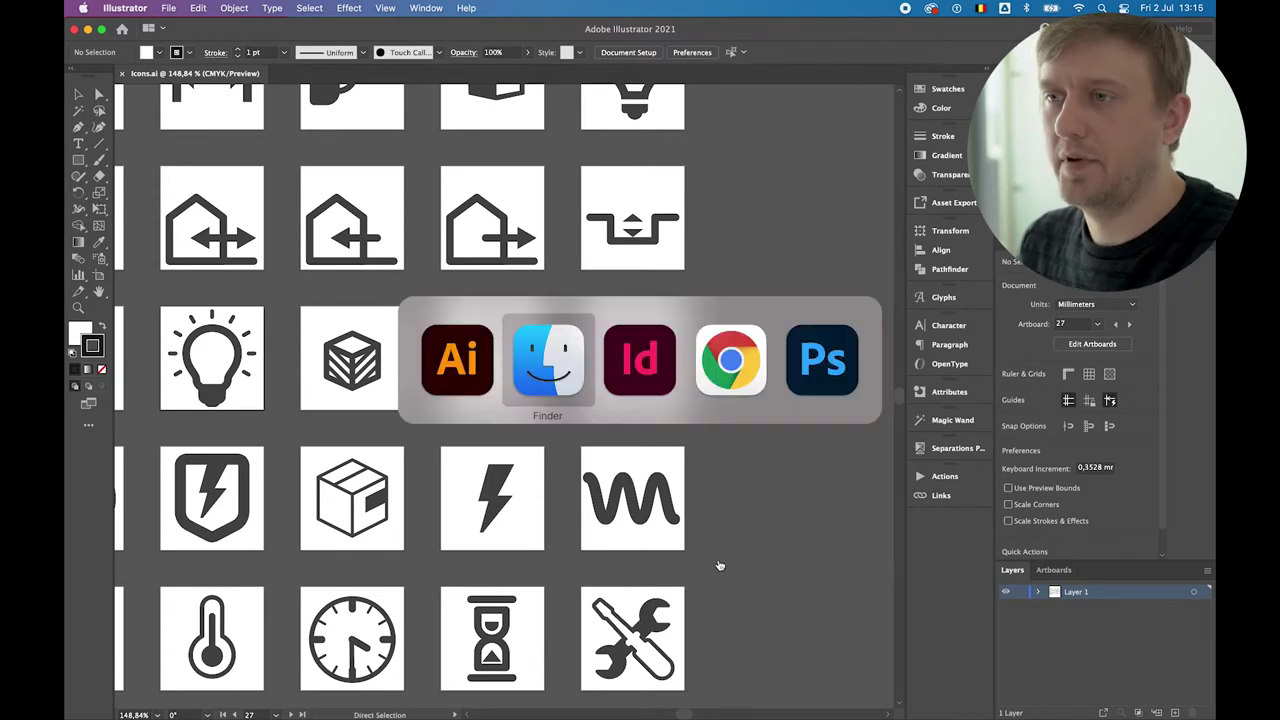
pyautogui.doubleClick(600, 211)
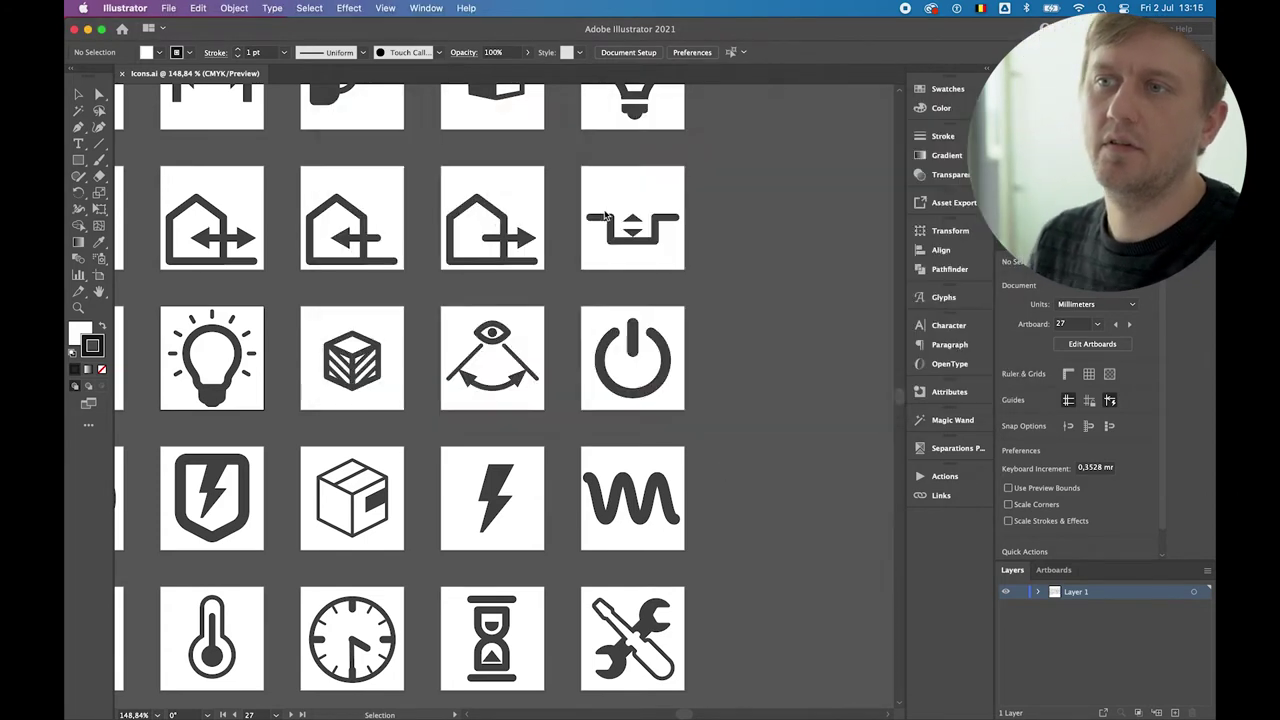
pyautogui.press('super+1')
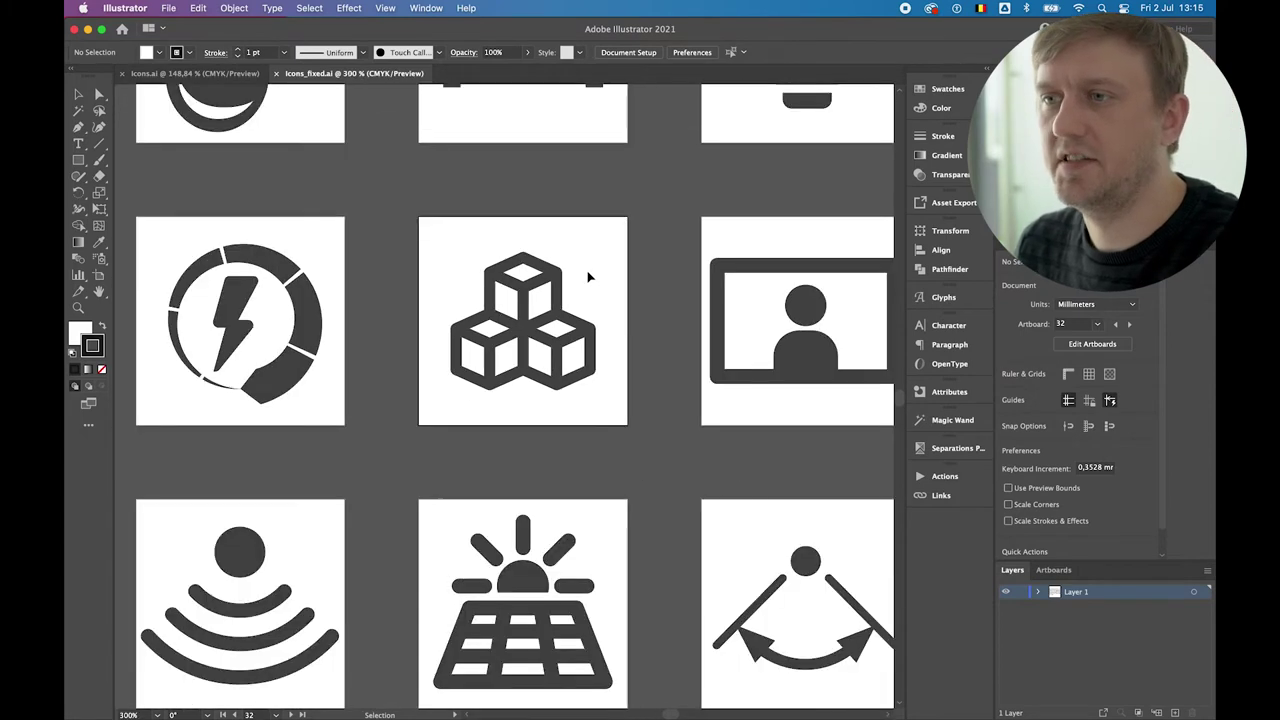
# Examine the corrected icons across the artboards of Icons_fixed.ai, including the single-colour grey bulb and the wider two-bulb artboard.
pyautogui.hscroll(2, 588, 277)
pyautogui.hscroll(5, 588, 277)
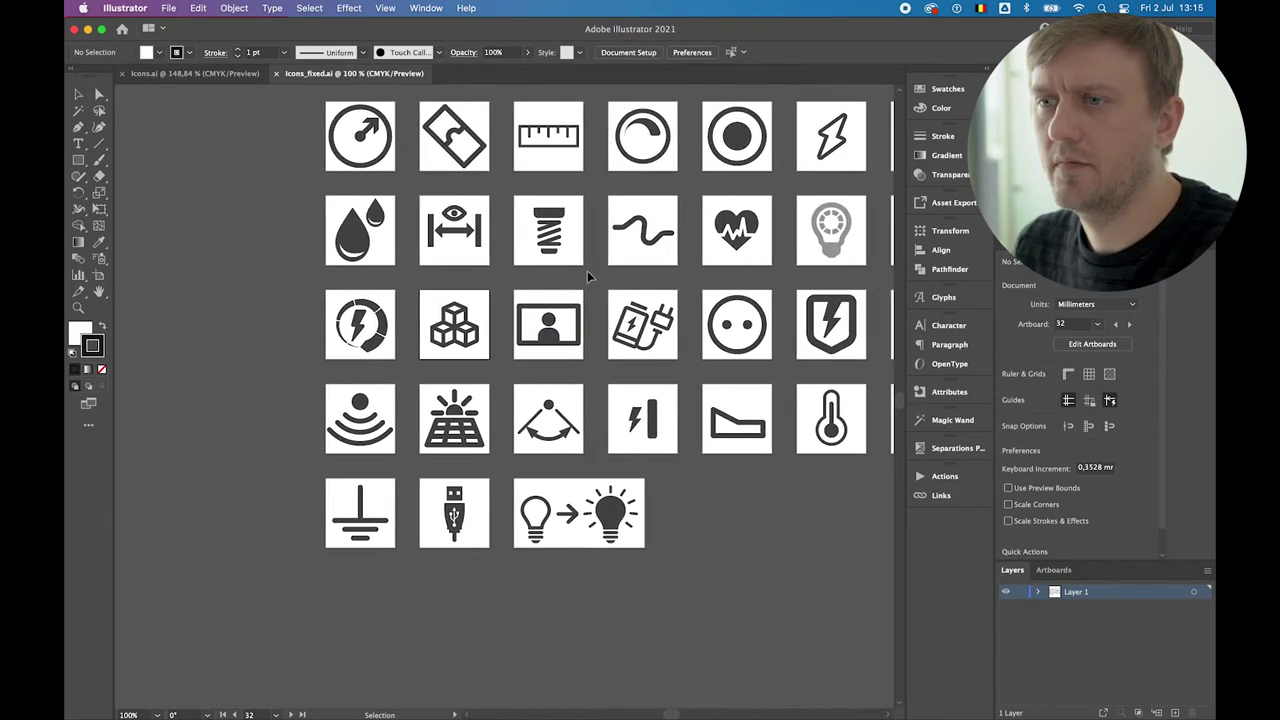
pyautogui.scroll(3, 588, 277)
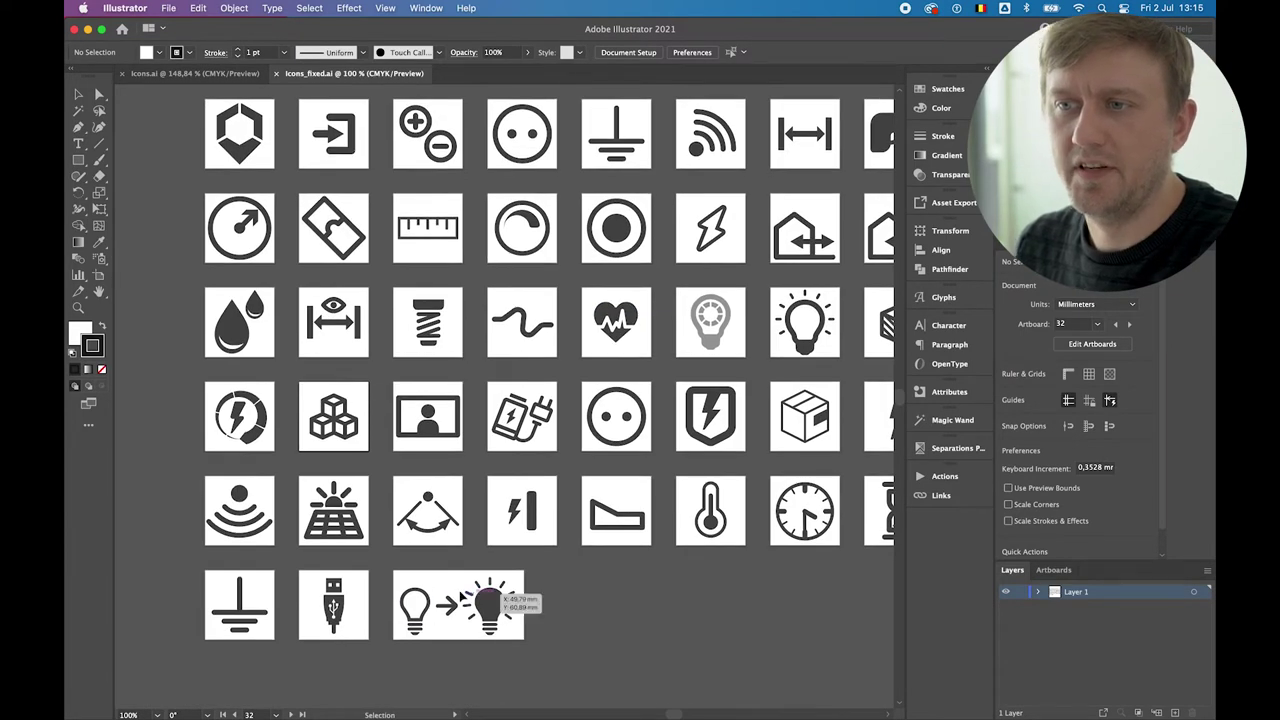
pyautogui.scroll(3, 594, 407)
pyautogui.hscroll(5, 594, 407)
pyautogui.scroll(-2, 594, 407)
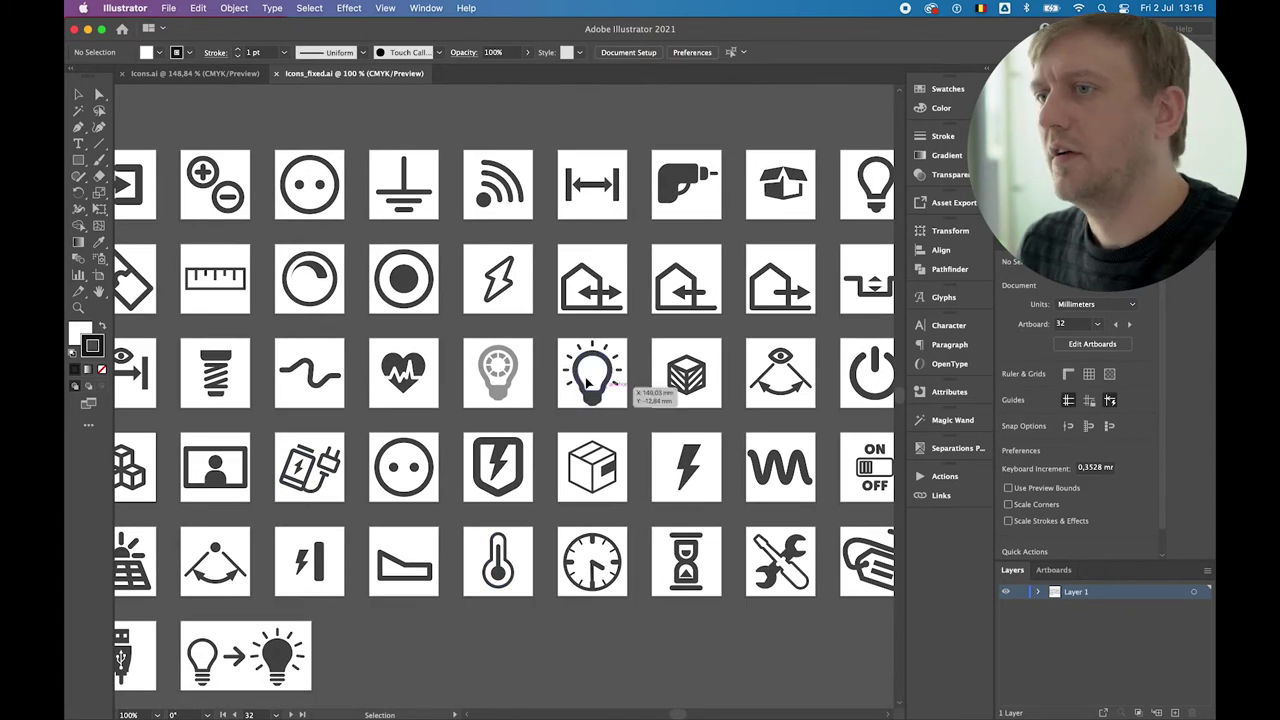
pyautogui.scroll(2, 510, 378)
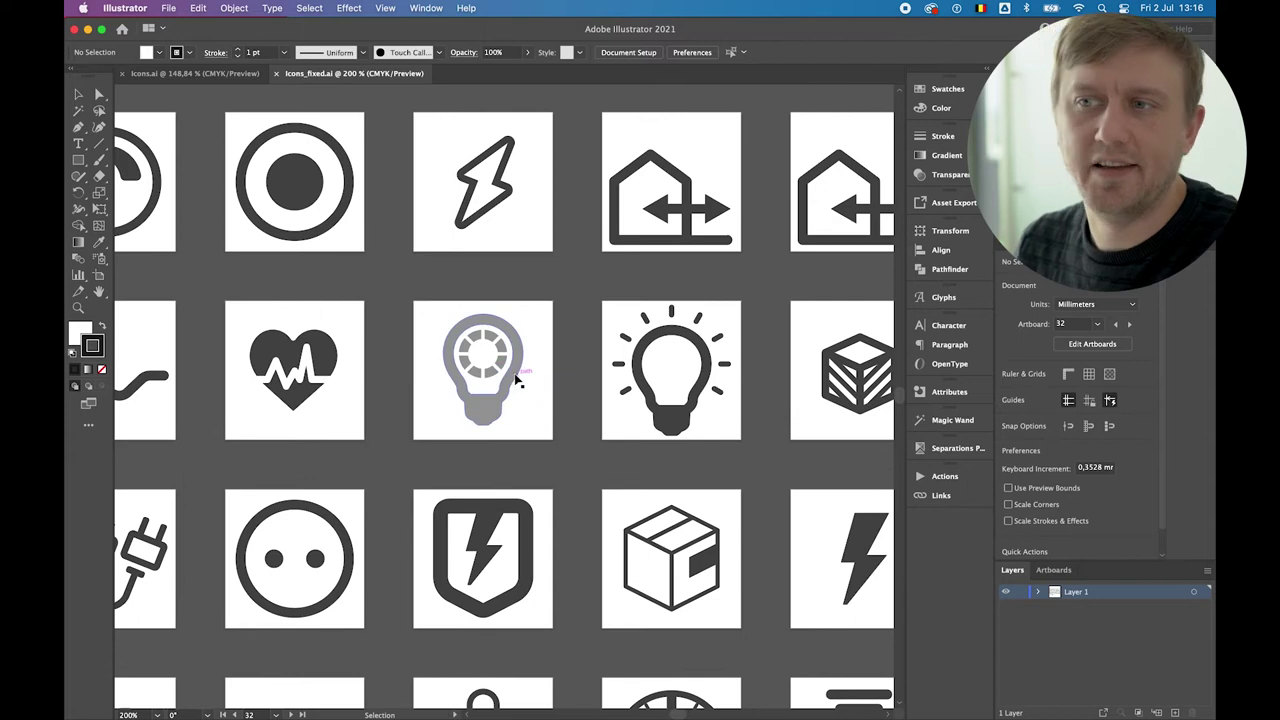
pyautogui.click(510, 378)
pyautogui.press('super+shift+a')
pyautogui.hscroll(10, 608, 355)
pyautogui.scroll(2, 608, 355)
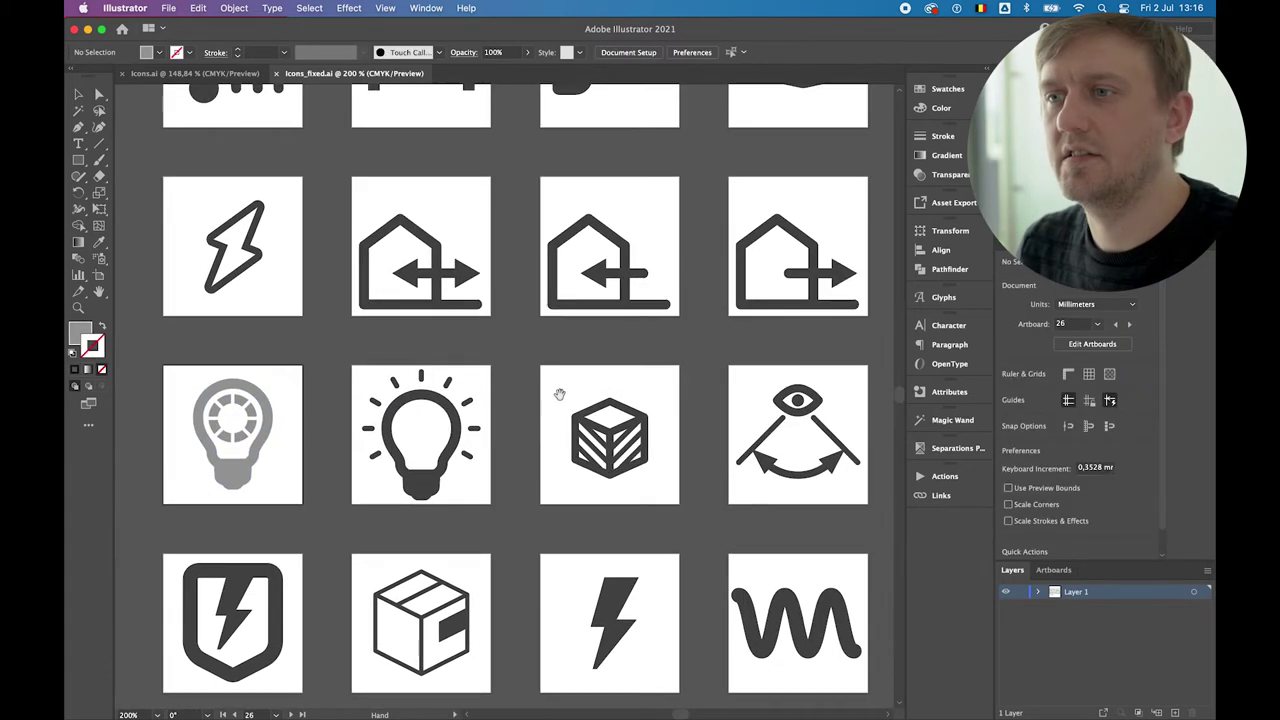
pyautogui.scroll(-2, 488, 385)
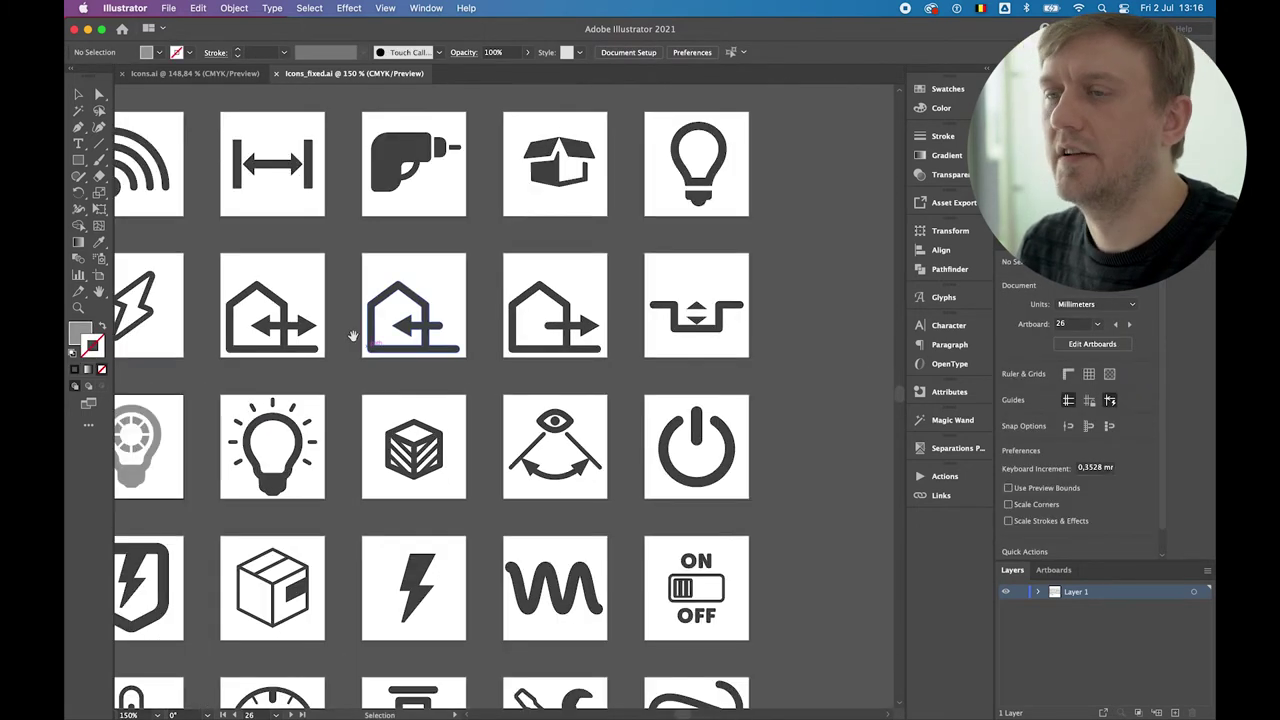
pyautogui.hscroll(-4, 360, 340)
pyautogui.scroll(-3, 385, 367)
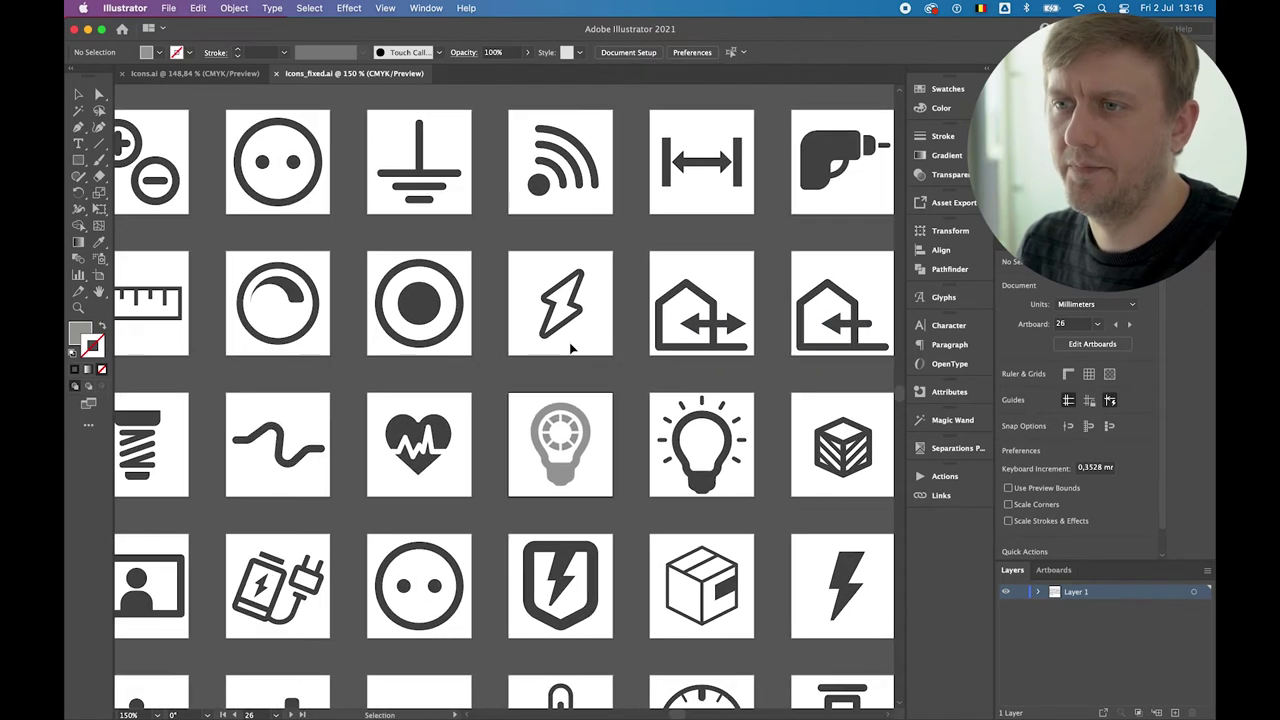
pyautogui.hscroll(-4, 445, 362)
pyautogui.scroll(-1, 445, 362)
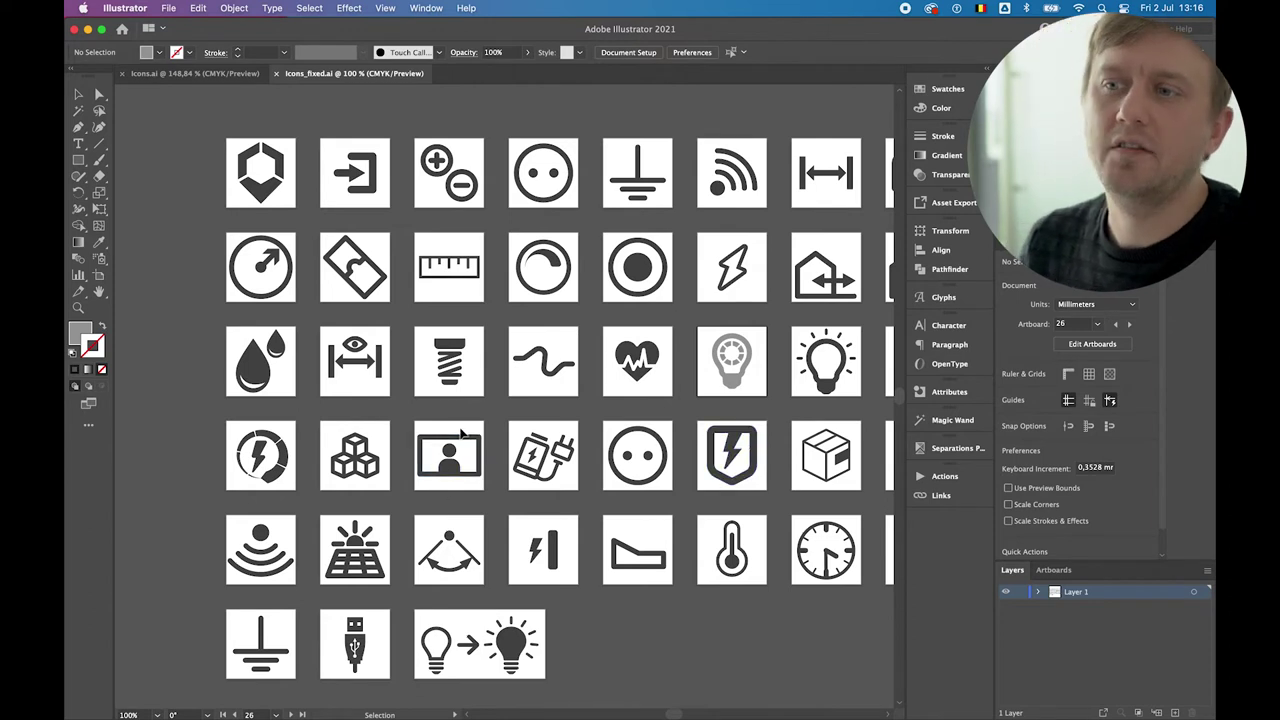
# Isolate the group of the spiral screw icon and select its top cap to inspect how the shape is built.
pyautogui.scroll(3, 462, 432)
pyautogui.scroll(-1, 491, 283)
pyautogui.hscroll(1, 491, 283)
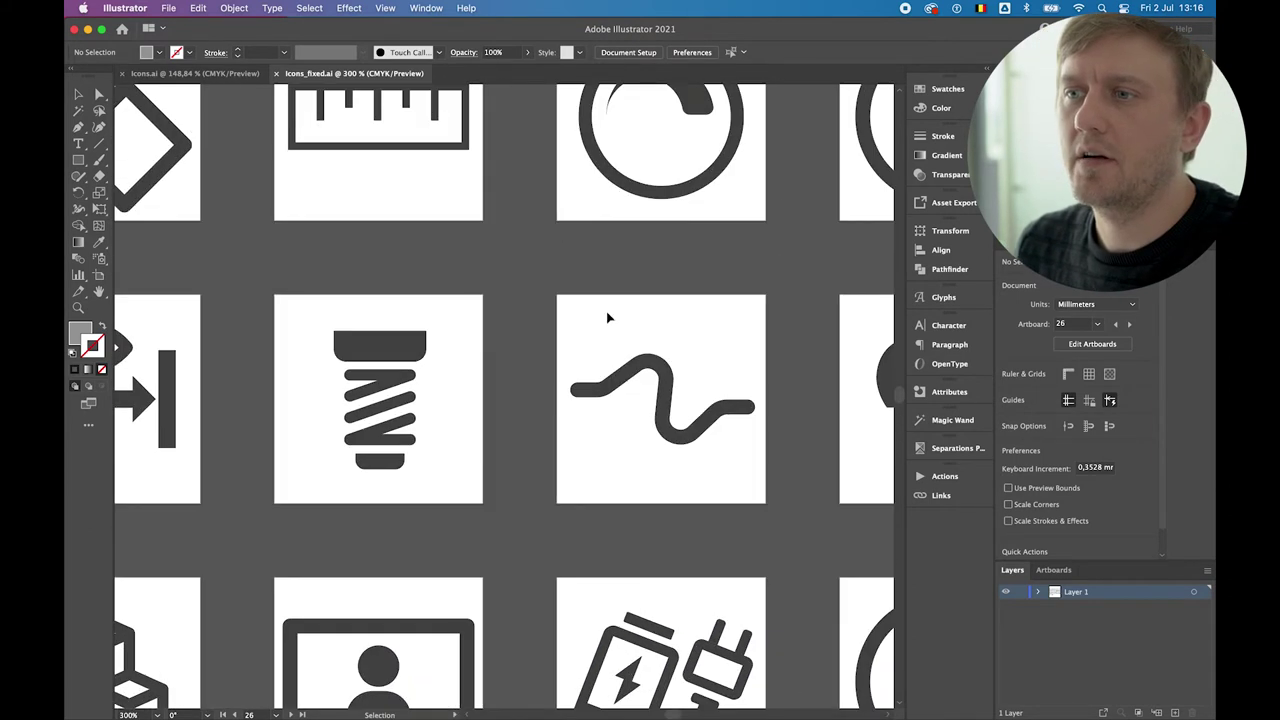
pyautogui.click(388, 338)
pyautogui.doubleClick(394, 340)
pyautogui.click(404, 343)
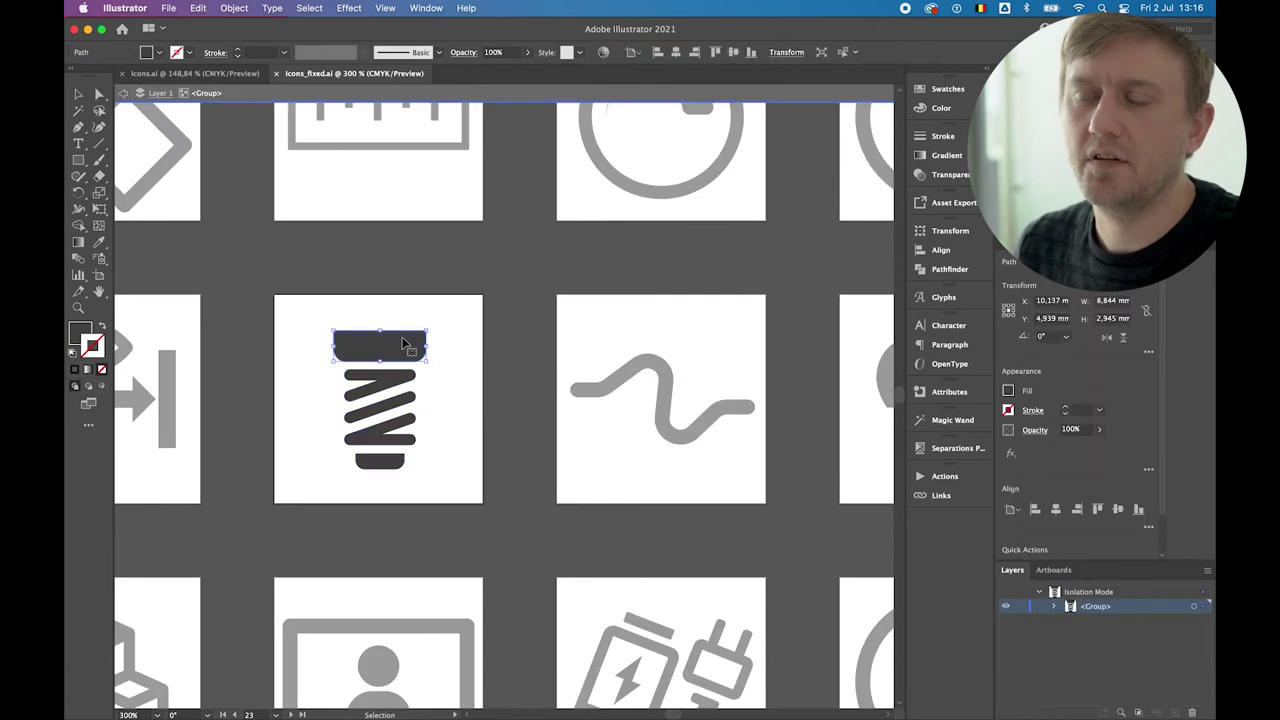
# Review the path commands available for the selected cap, such as Outline Stroke, and exit the group's isolation mode.
pyautogui.click(298, 9)
pyautogui.moveTo(250, 10)
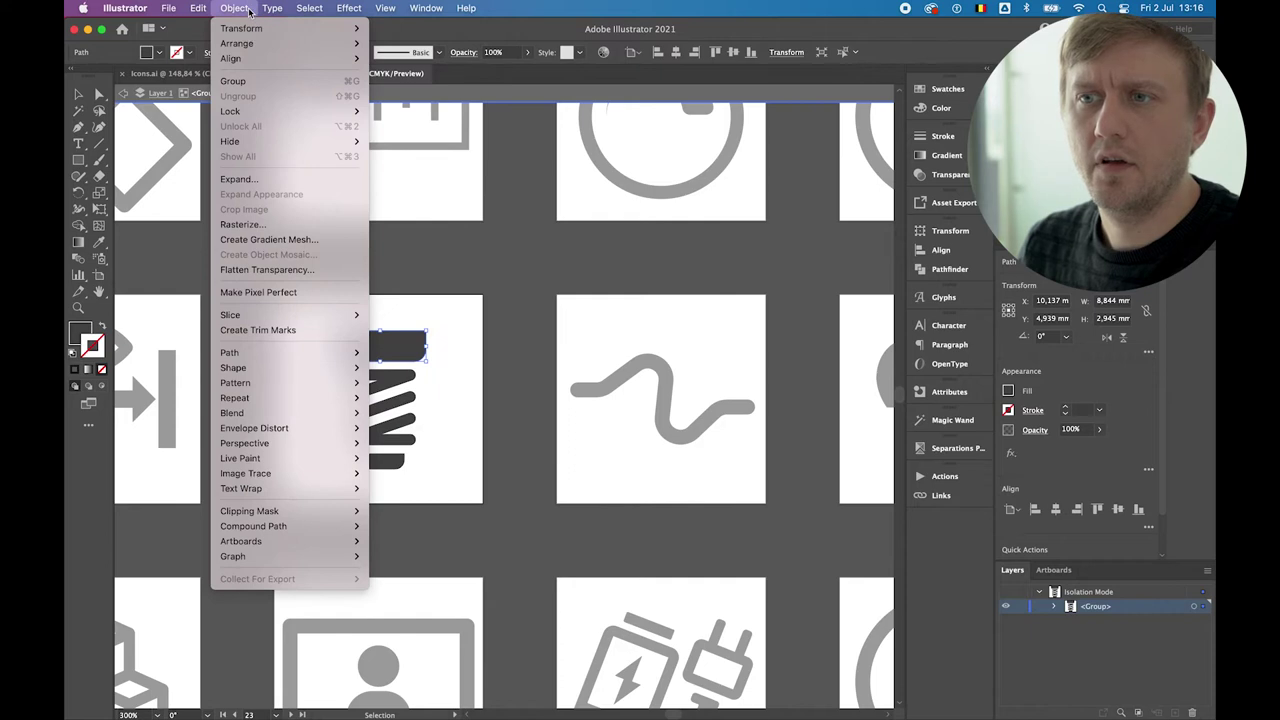
pyautogui.moveTo(287, 354)
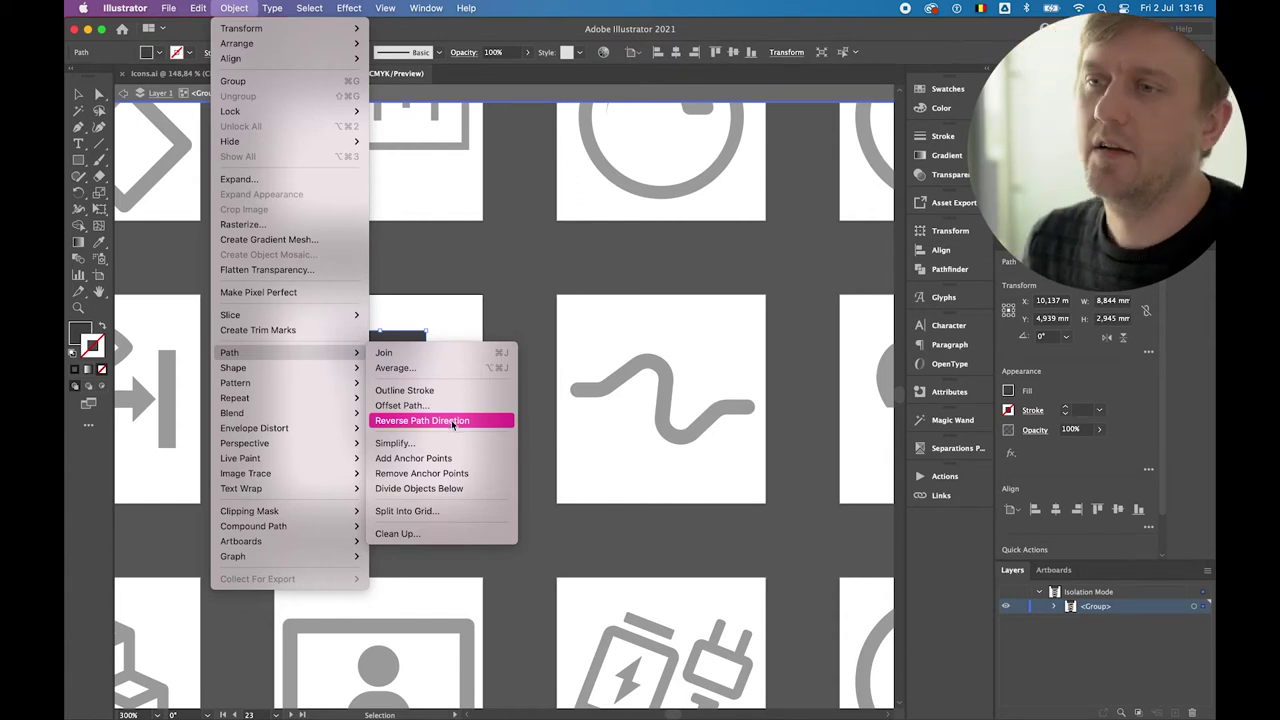
pyautogui.click(453, 423)
pyautogui.click(234, 8)
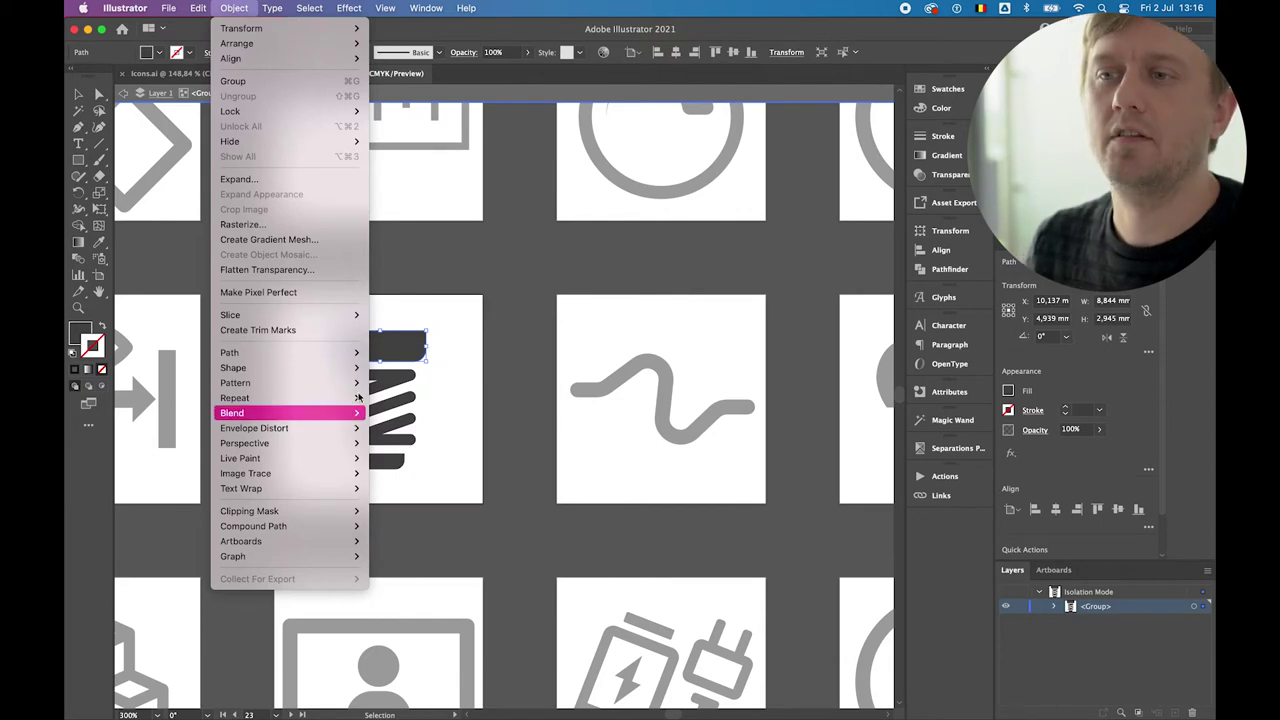
pyautogui.moveTo(295, 384)
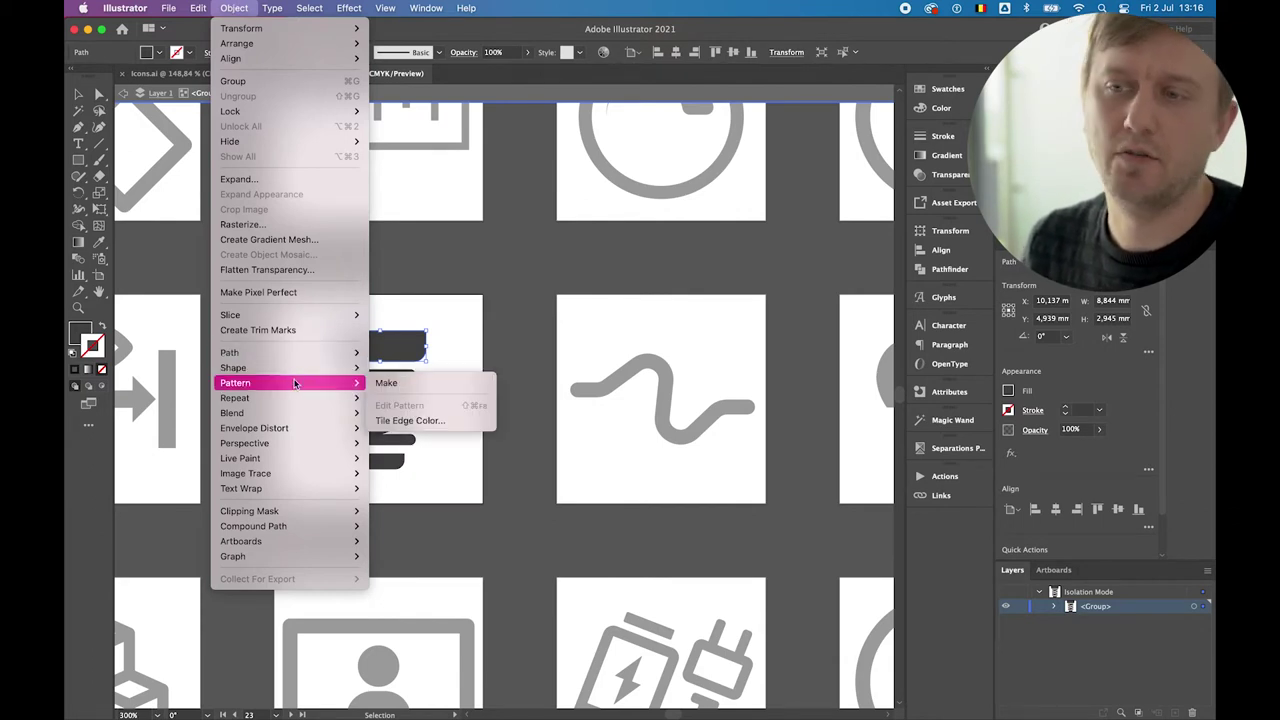
pyautogui.click(234, 8)
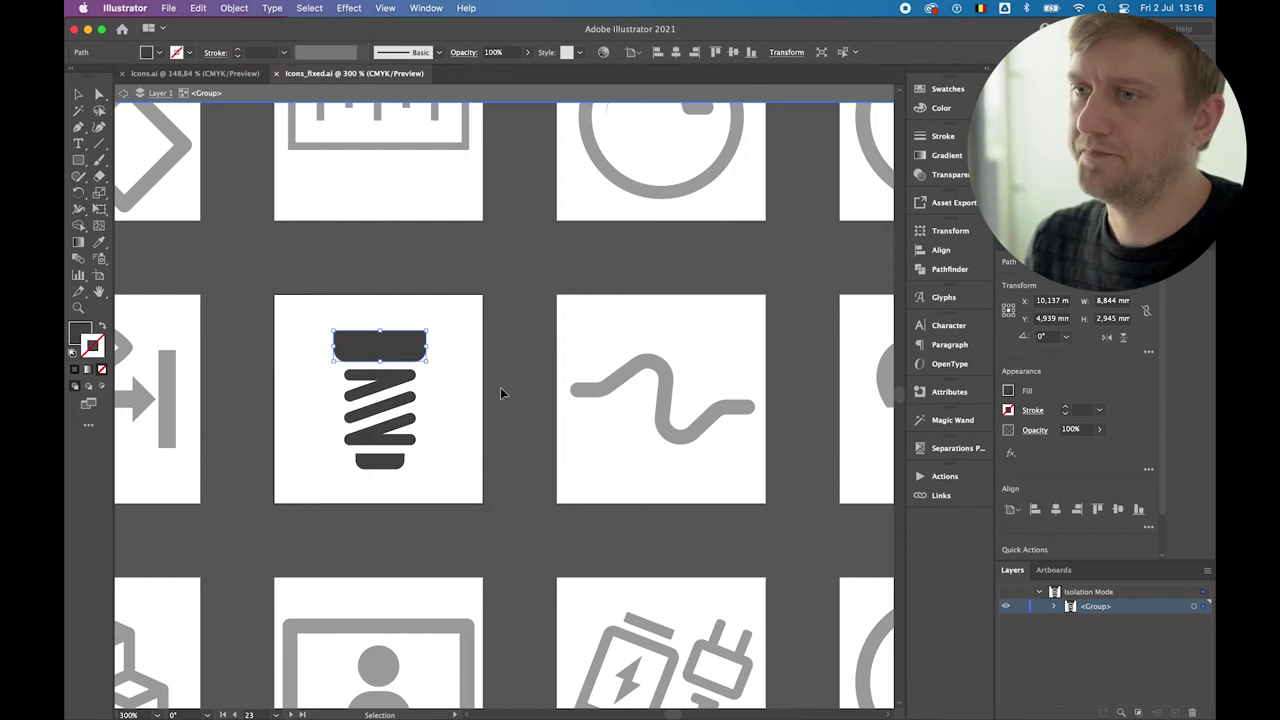
pyautogui.click(503, 393)
pyautogui.doubleClick(503, 386)
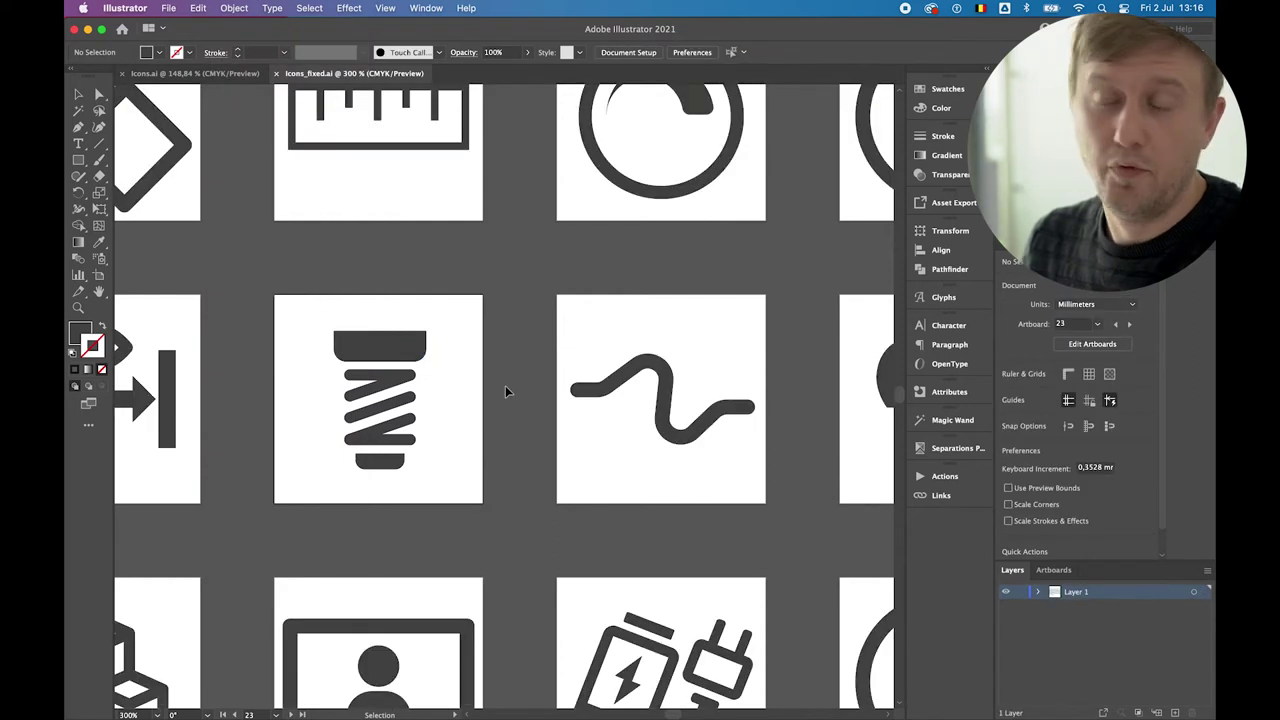
# Open Export for Screens for the icon file and review the artboards selected for export.
pyautogui.click(170, 10)
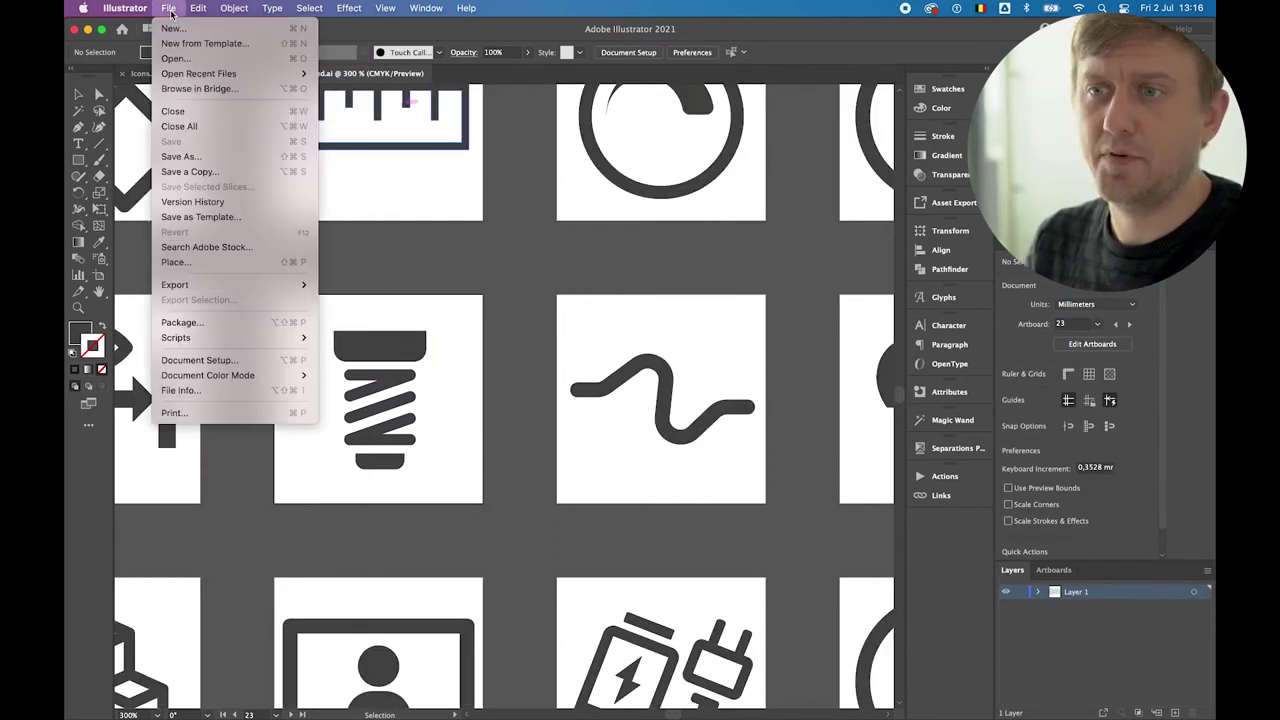
pyautogui.moveTo(240, 285)
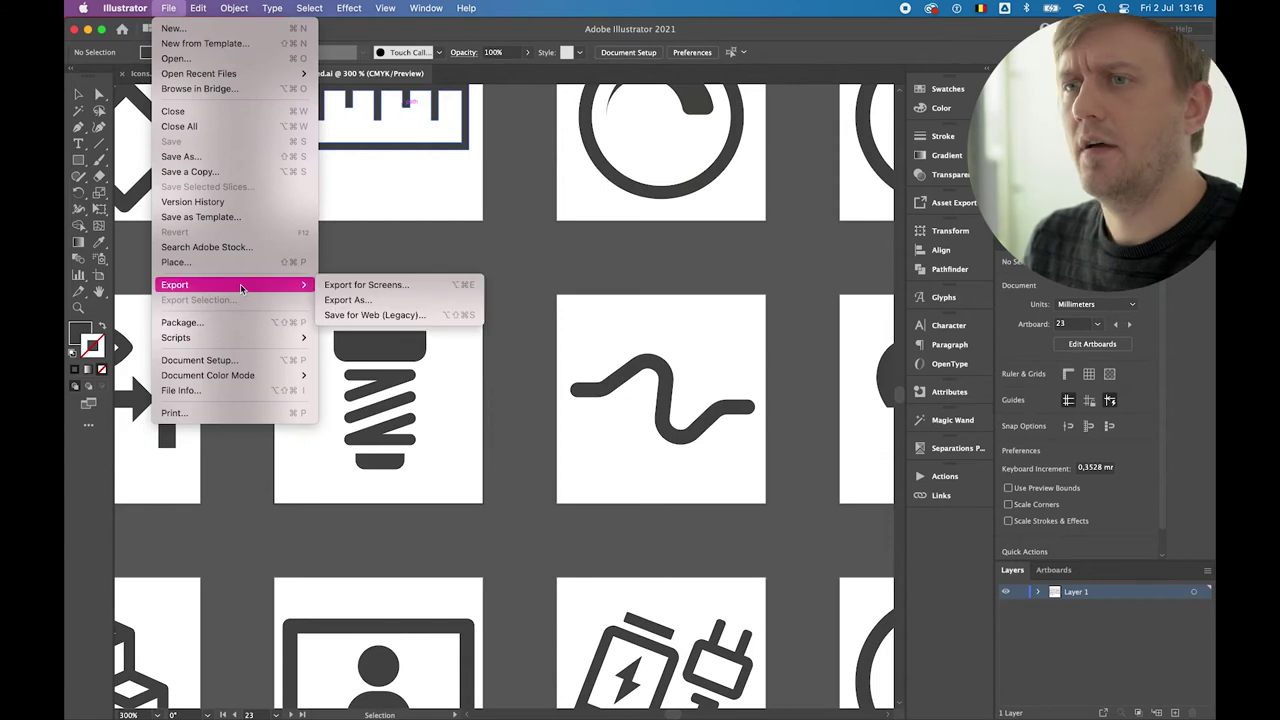
pyautogui.click(389, 287)
pyautogui.moveTo(568, 103); pyautogui.dragTo(518, 109)
pyautogui.scroll(-2, 531, 228)
pyautogui.scroll(-5, 531, 228)
pyautogui.scroll(5, 525, 200)
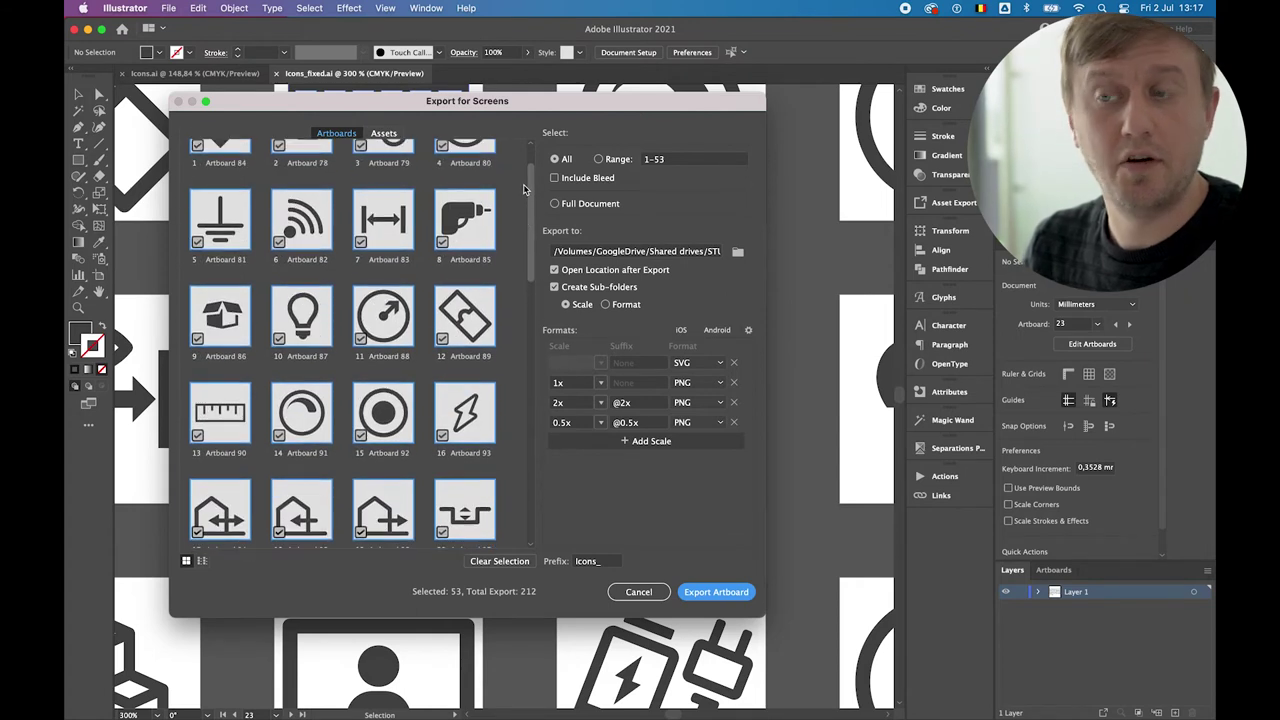
pyautogui.scroll(2, 523, 190)
pyautogui.scroll(-1, 528, 168)
pyautogui.scroll(1, 528, 168)
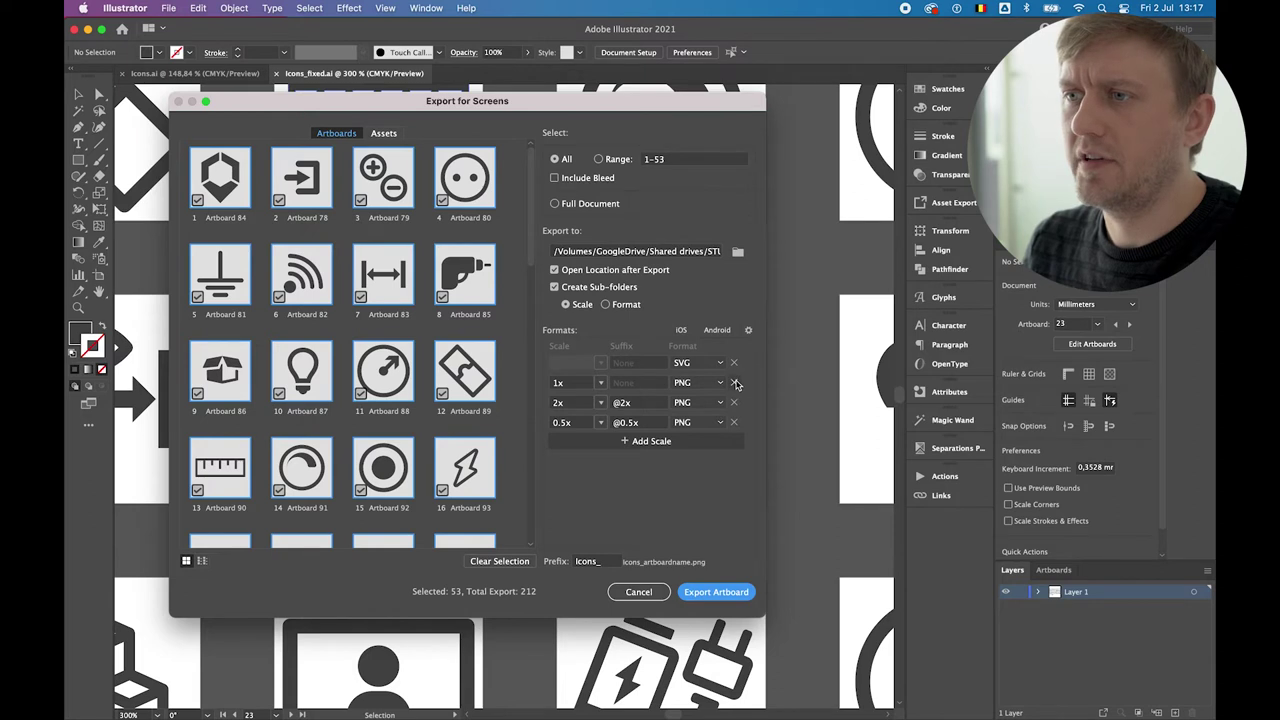
# Remove the 1x, 2x and 0.5x PNG formats from the export, keeping only SVG.
pyautogui.click(733, 382)
pyautogui.click(733, 382)
pyautogui.click(733, 382)
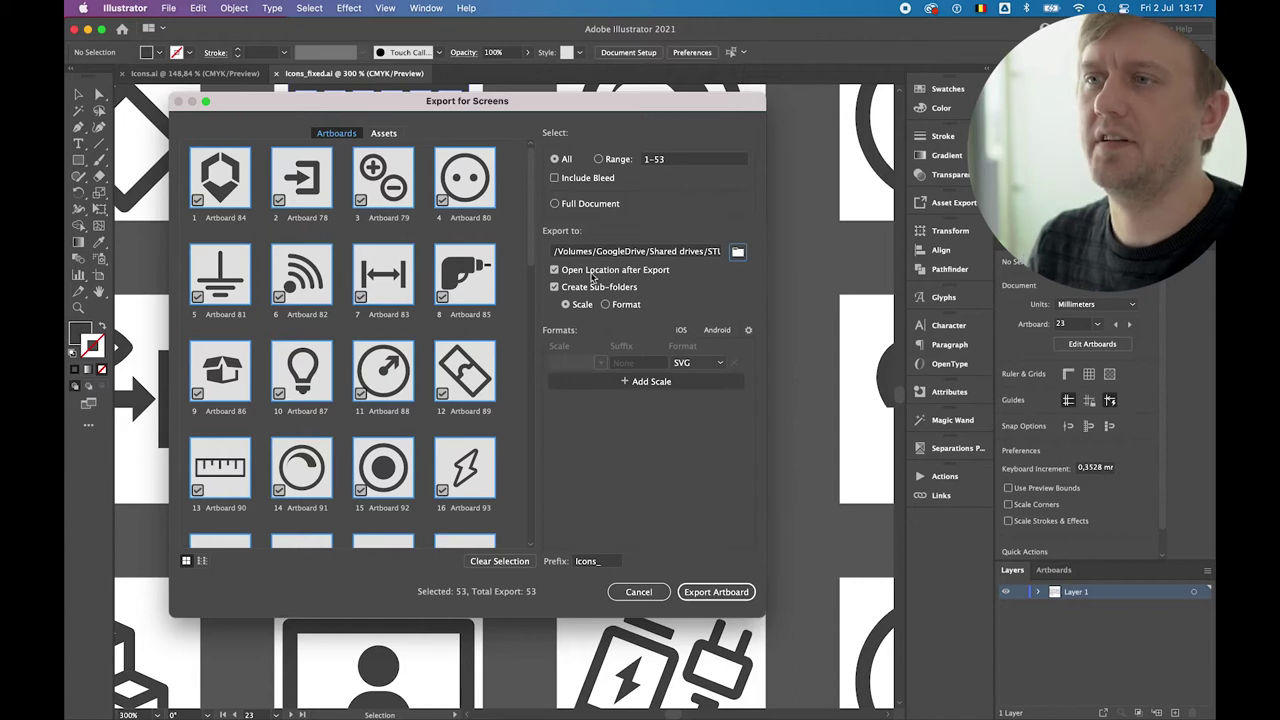
# Browse to the output folder inside 1 - Preproduction as the export location and check its existing SVG folder.
pyautogui.click(737, 252)
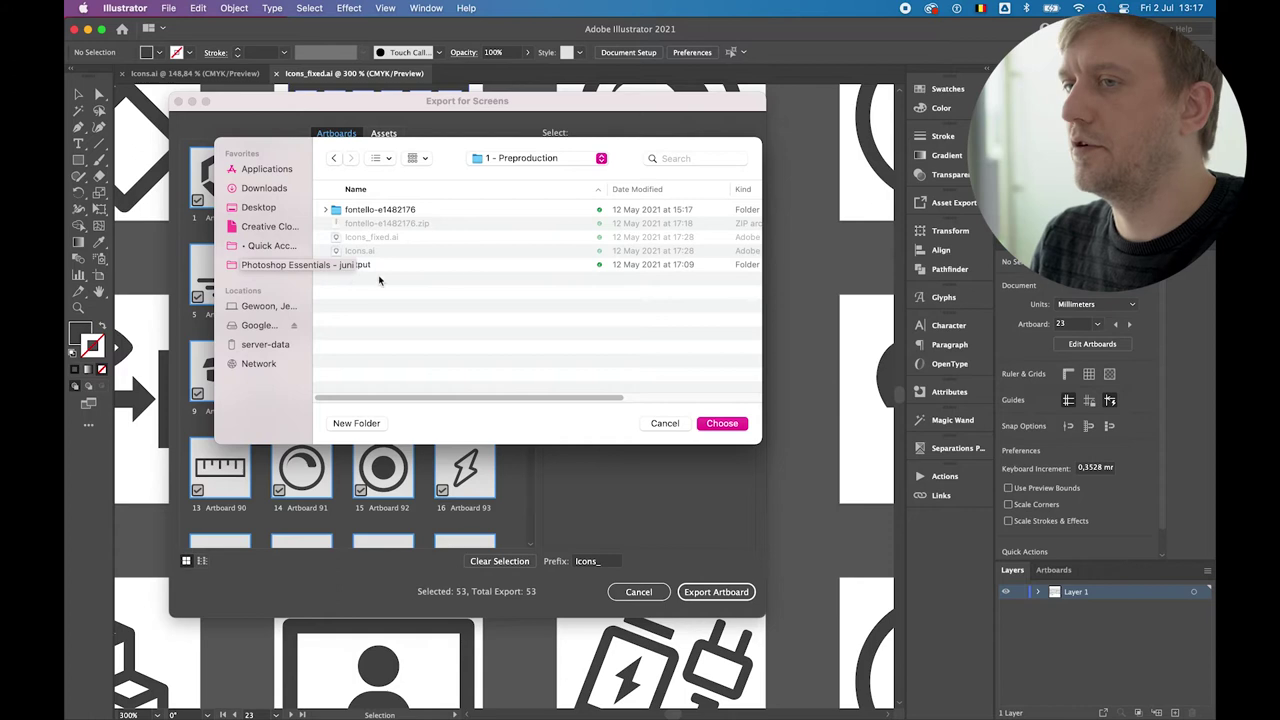
pyautogui.doubleClick(435, 266)
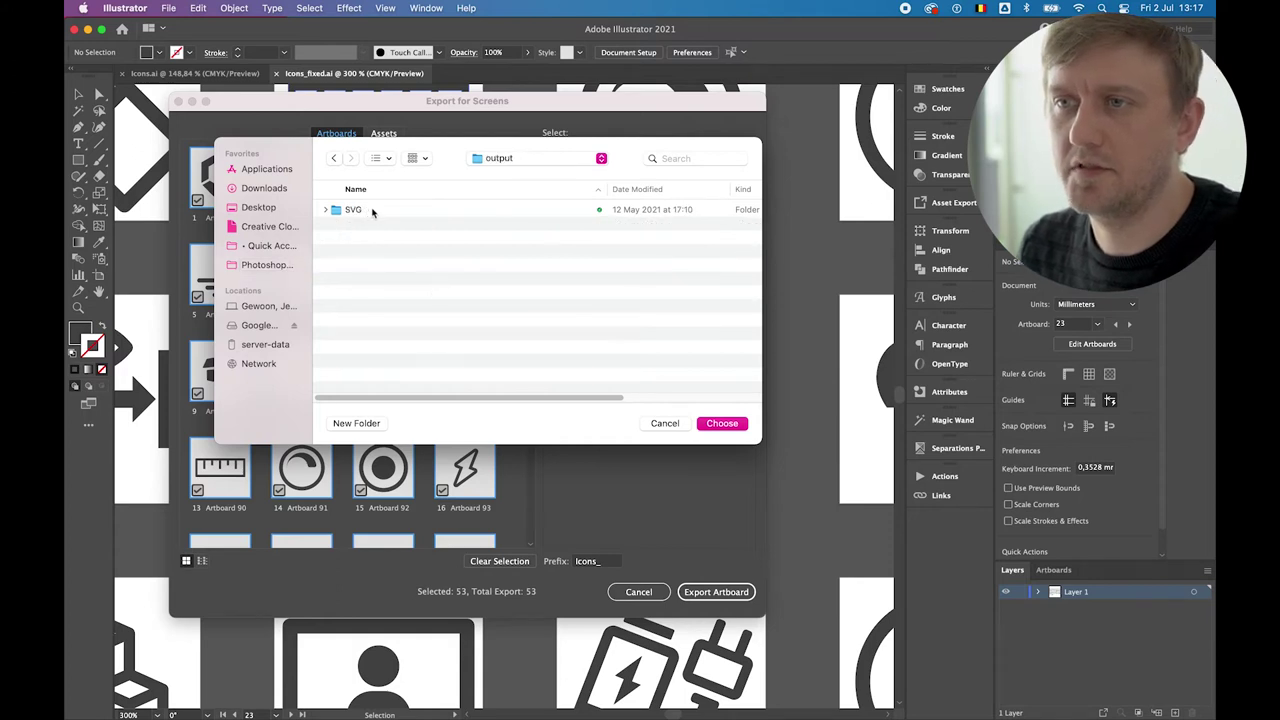
pyautogui.click(326, 210)
pyautogui.click(326, 210)
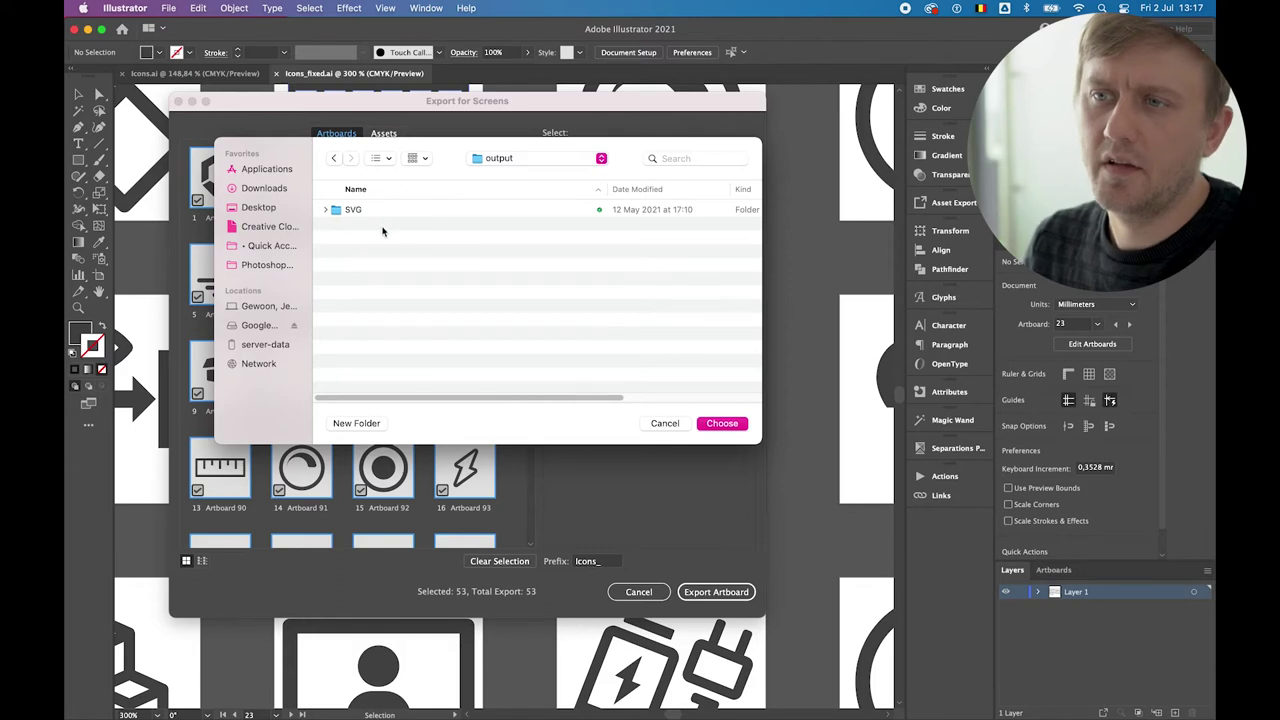
# Create a folder named SVG2 inside output, choose it as the export location, and export all artboards.
pyautogui.press('super+shift+n')
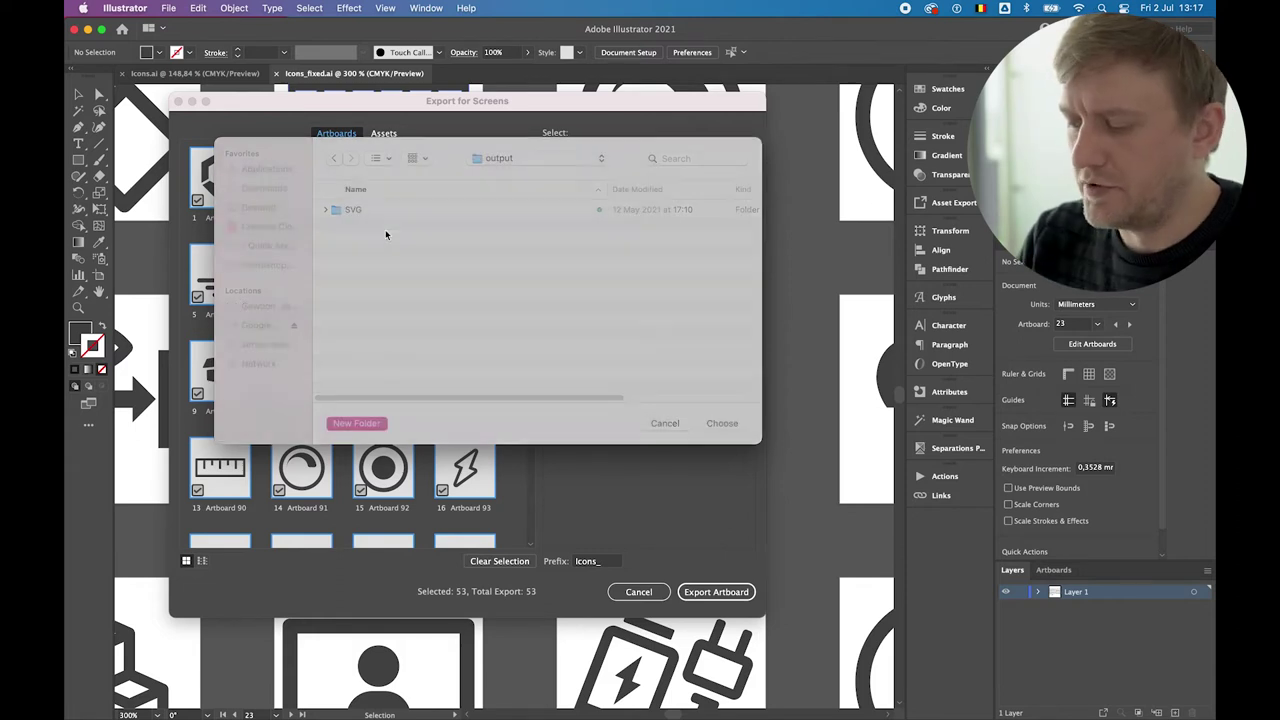
pyautogui.write('SVG2')
pyautogui.press('Return')
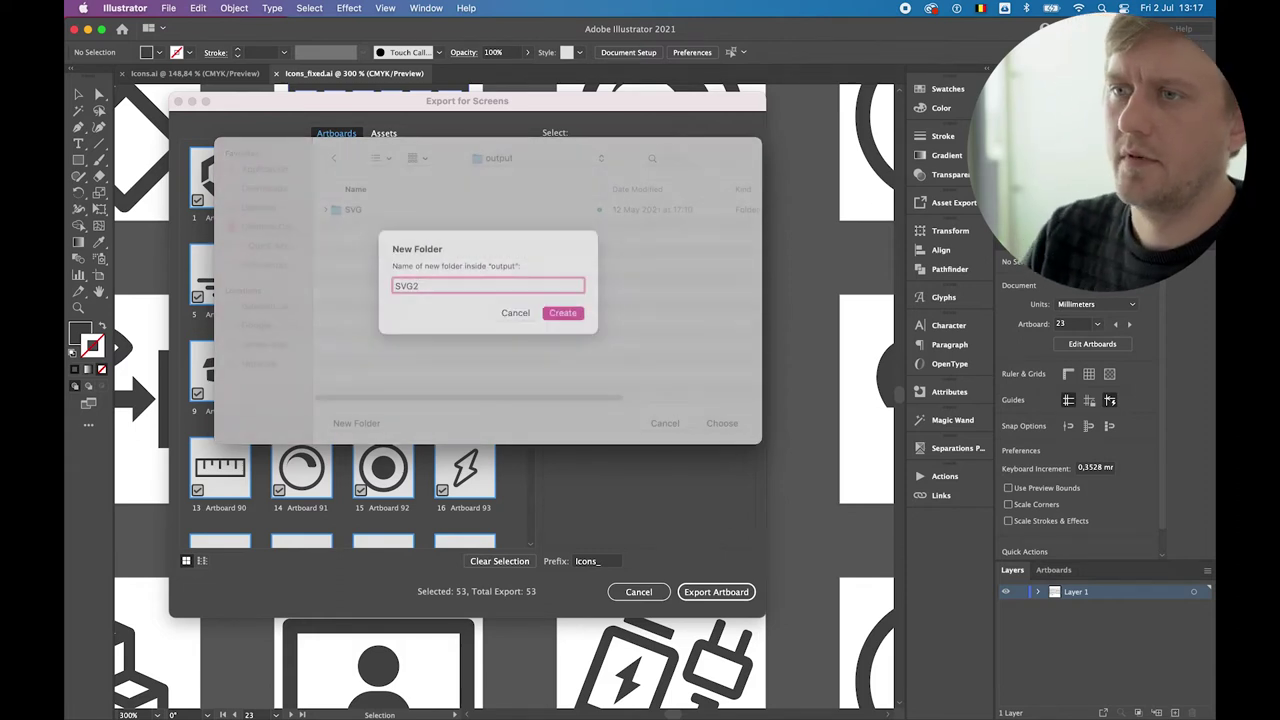
pyautogui.click(738, 425)
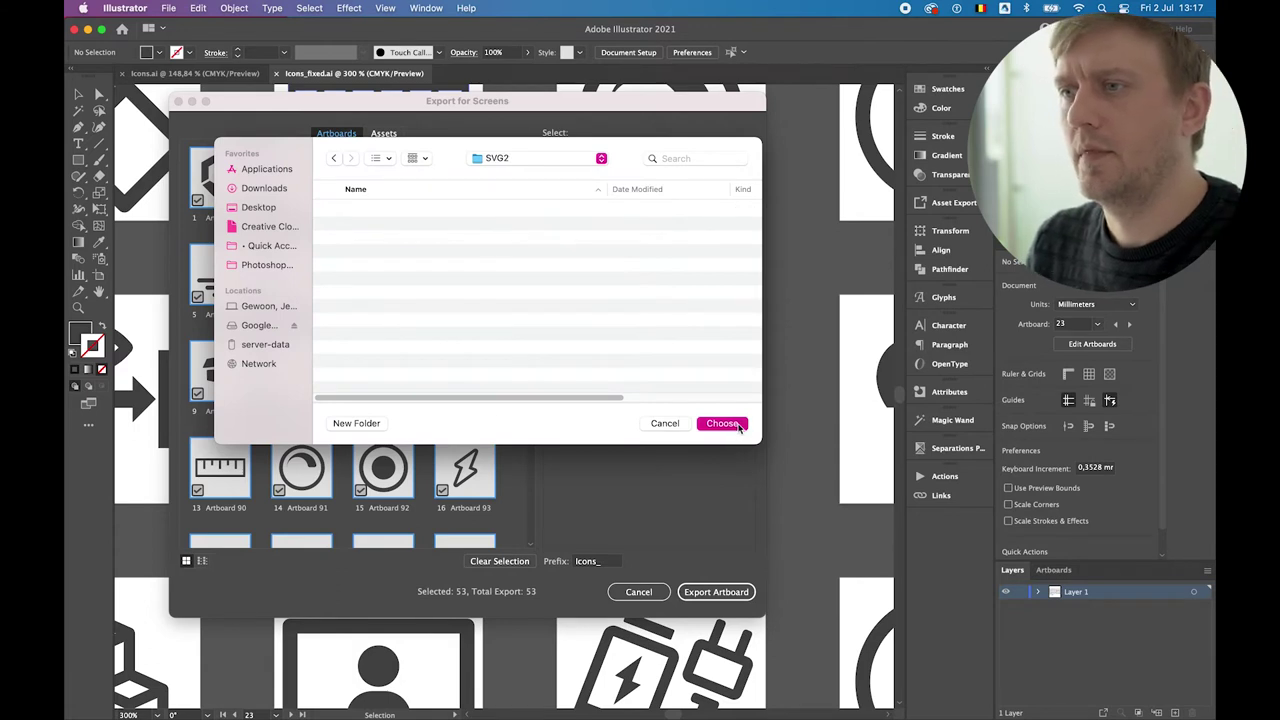
pyautogui.click(722, 591)
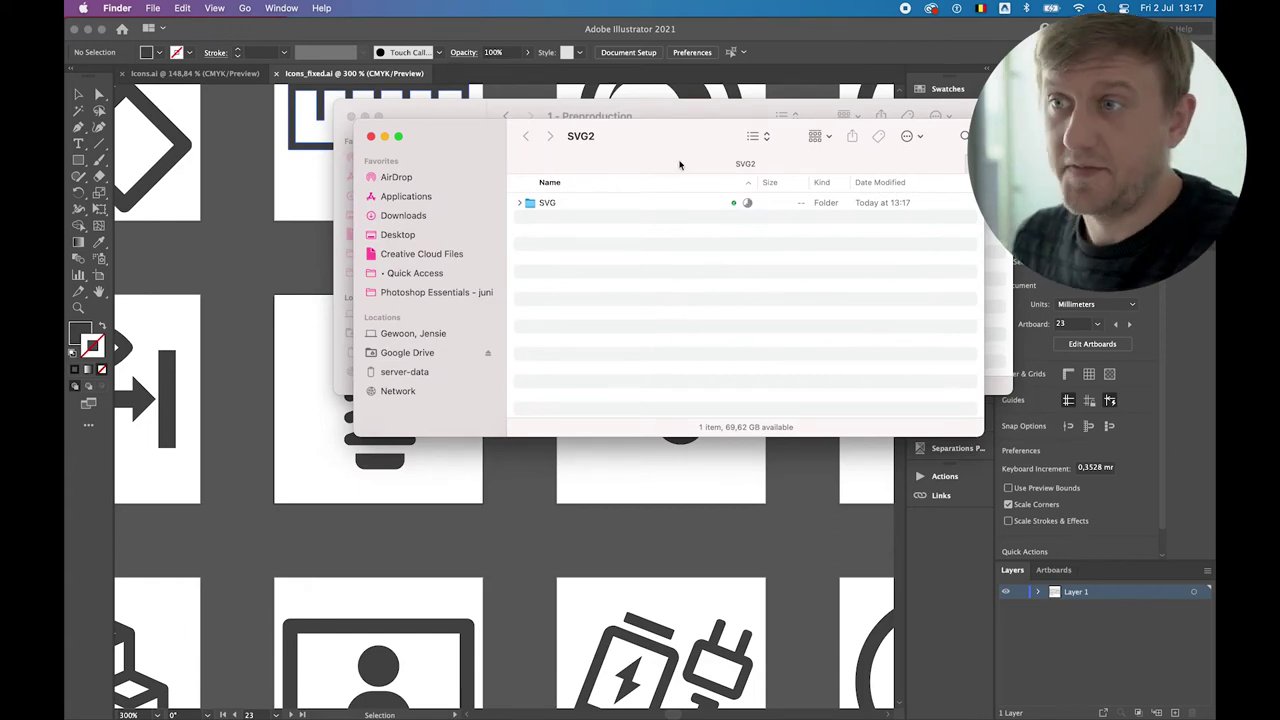
pyautogui.moveTo(651, 149); pyautogui.dragTo(486, 214)
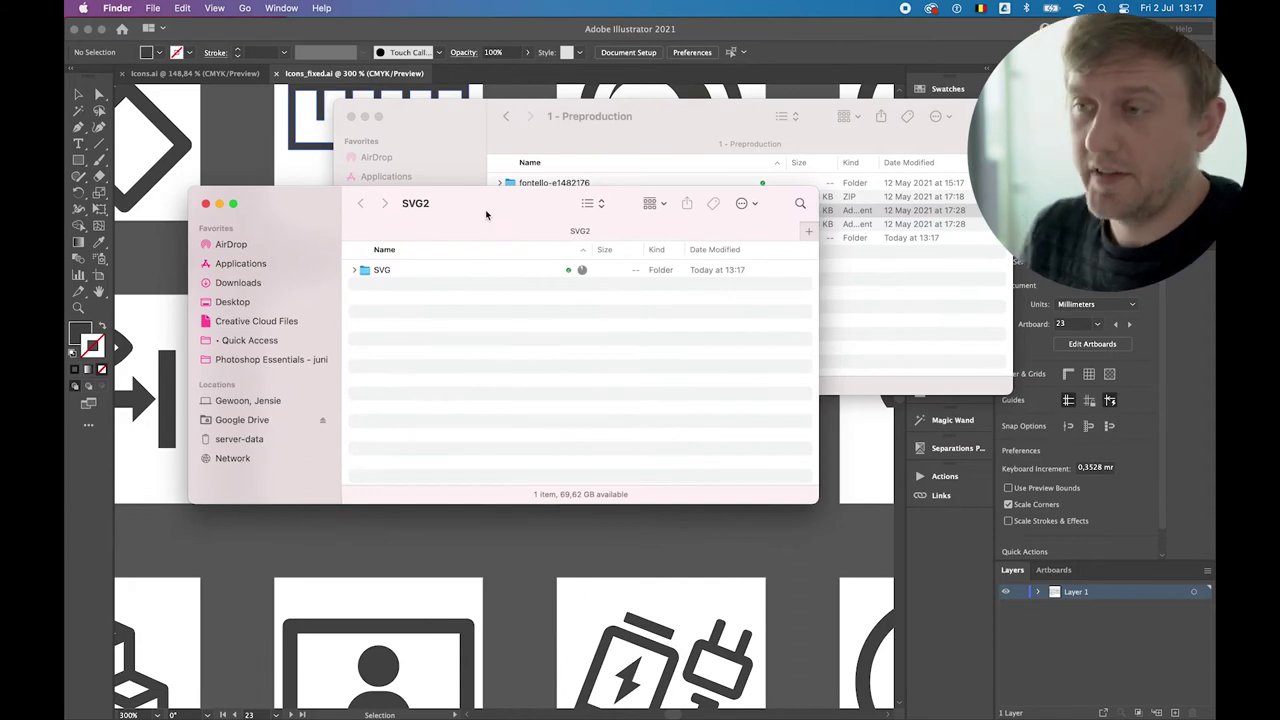
# Switch to Fontello in Chrome and look through the available icon collections, such as Entypo, Iconic and Modern Pictograms.
pyautogui.press('super+Tab')
pyautogui.press('super+Tab')
pyautogui.press('super+Tab')
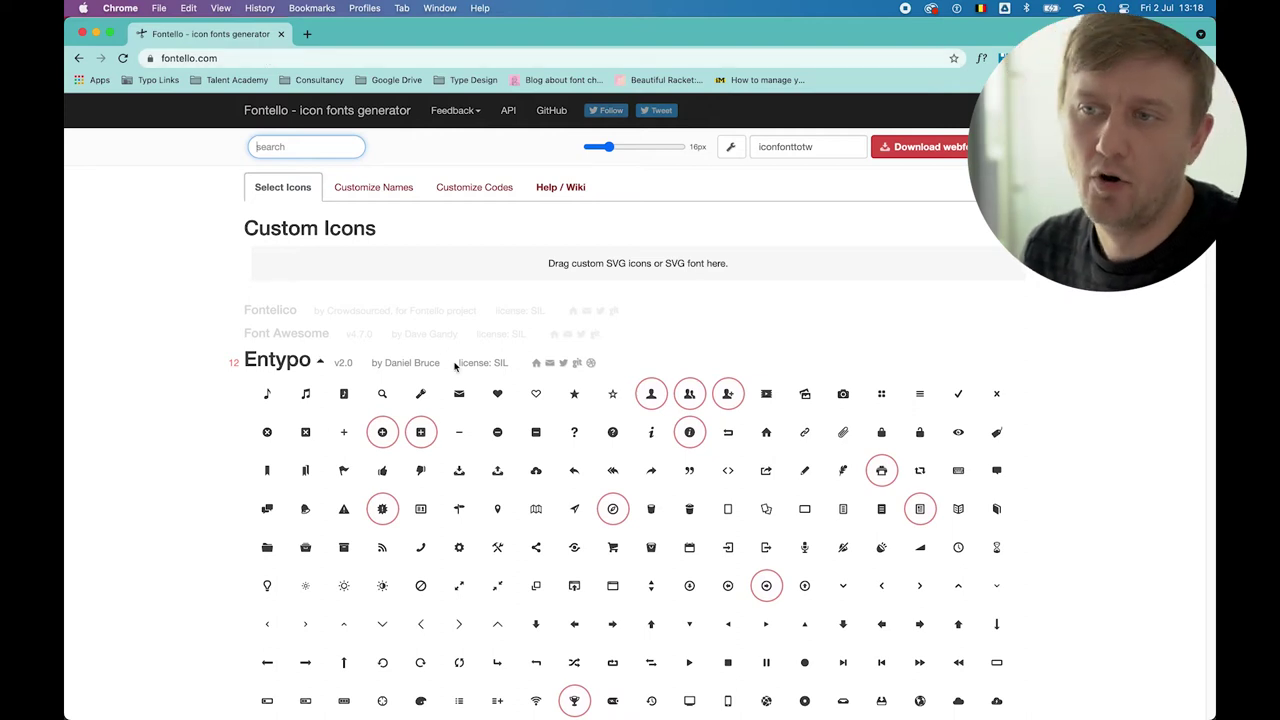
pyautogui.scroll(-10, 455, 367)
pyautogui.scroll(-5, 455, 367)
pyautogui.scroll(8, 455, 367)
pyautogui.scroll(-8, 455, 367)
pyautogui.scroll(-5, 440, 450)
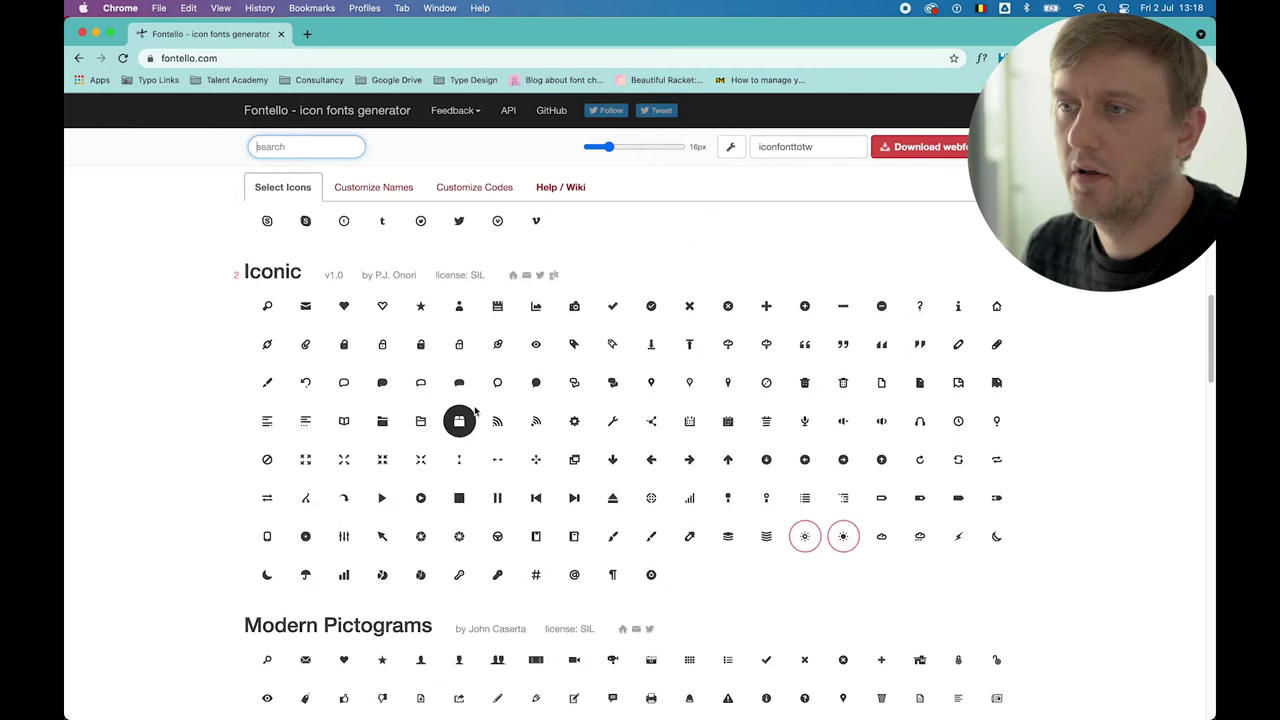
pyautogui.scroll(-6, 510, 425)
pyautogui.scroll(15, 512, 420)
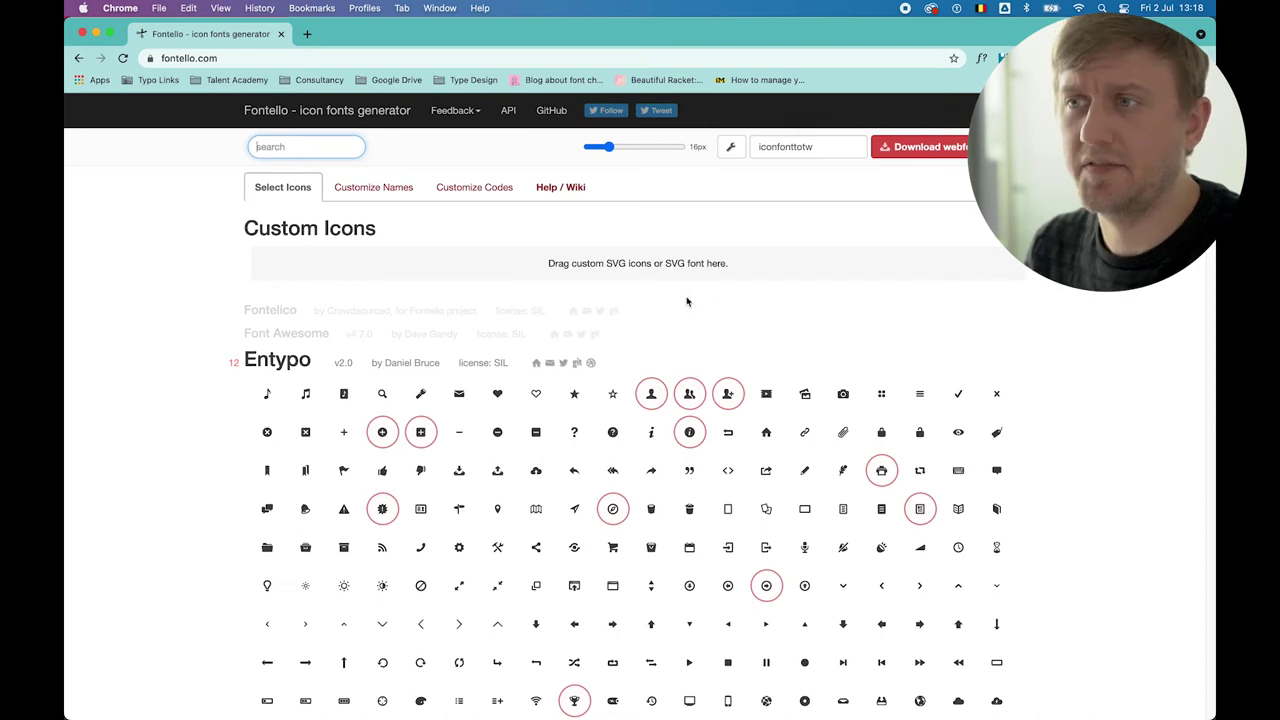
# Switch to Finder, expand the exported SVG folder in SVG2, close the 1 - Preproduction window, and place the SVG2 window beside Fontello's custom icons area.
pyautogui.press('super+Tab')
pyautogui.click(355, 272)
pyautogui.moveTo(534, 196); pyautogui.dragTo(916, 145)
pyautogui.moveTo(461, 134); pyautogui.dragTo(491, 99)
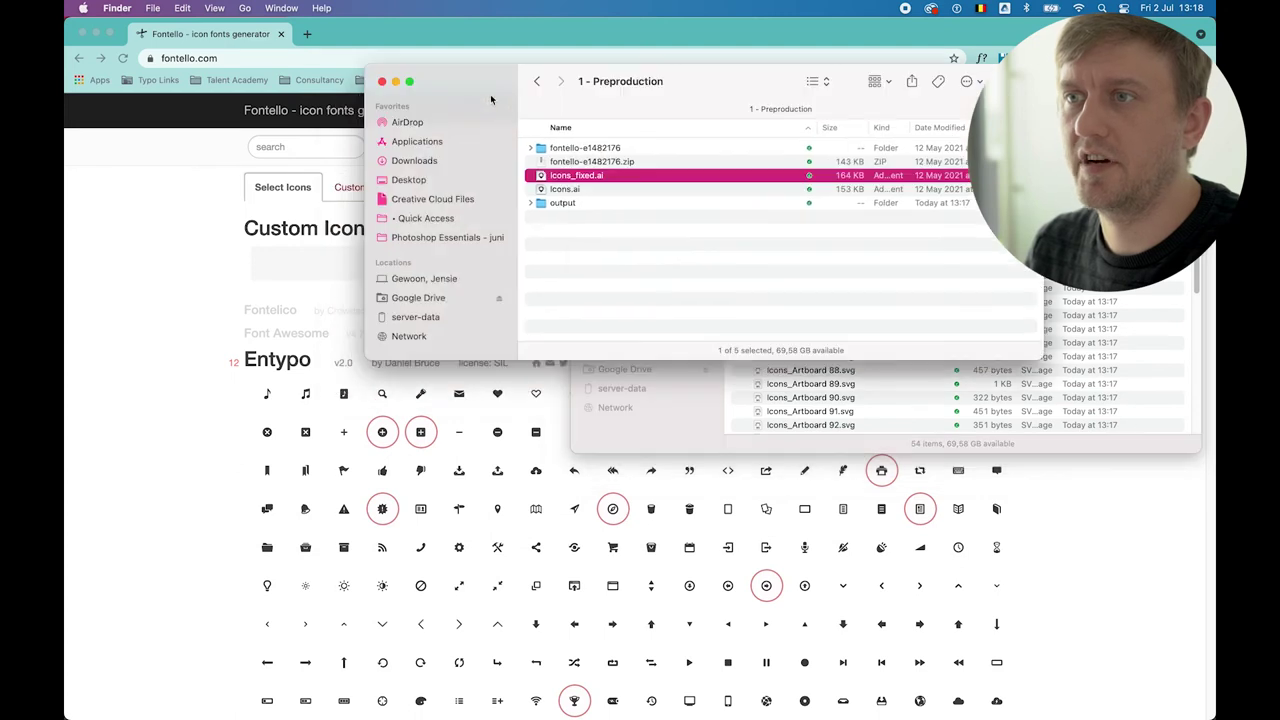
pyautogui.press('super+w')
pyautogui.moveTo(874, 154); pyautogui.dragTo(822, 128)
pyautogui.scroll(-5, 760, 300)
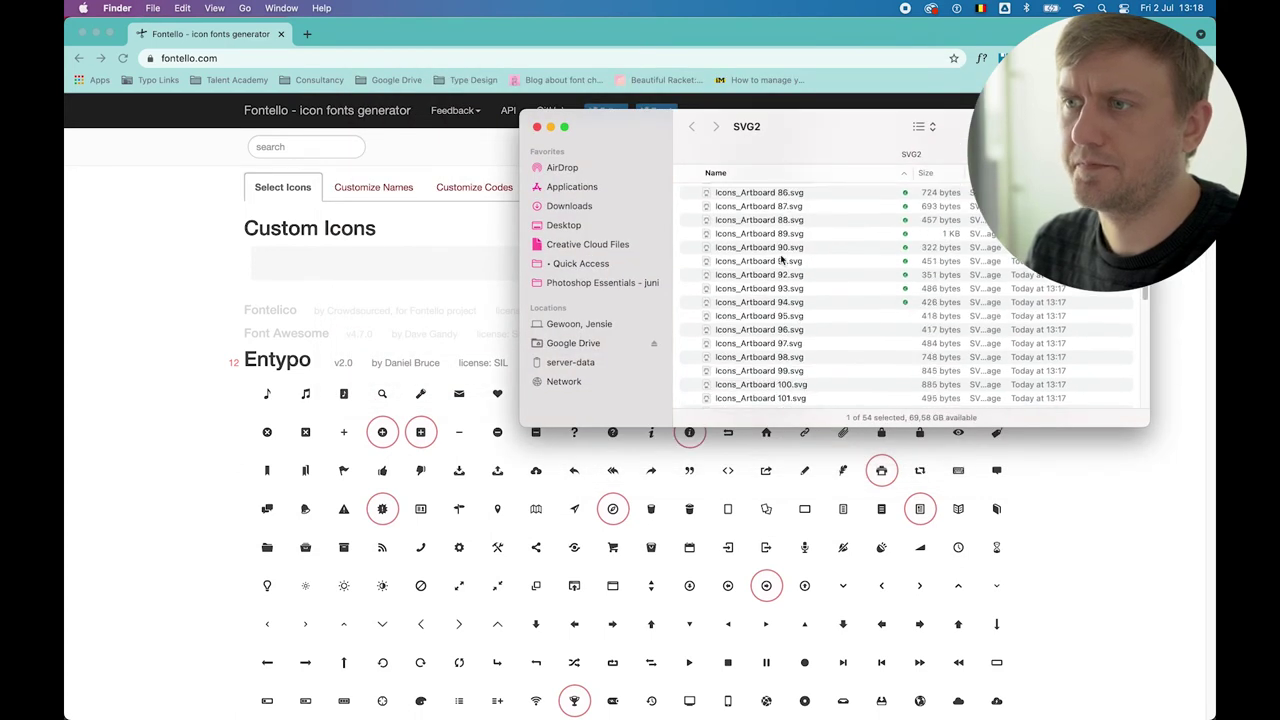
# Select all exported SVG files in the SVG folder and add them to Fontello's Custom Icons.
pyautogui.press('super+a')
pyautogui.scroll(3, 772, 296)
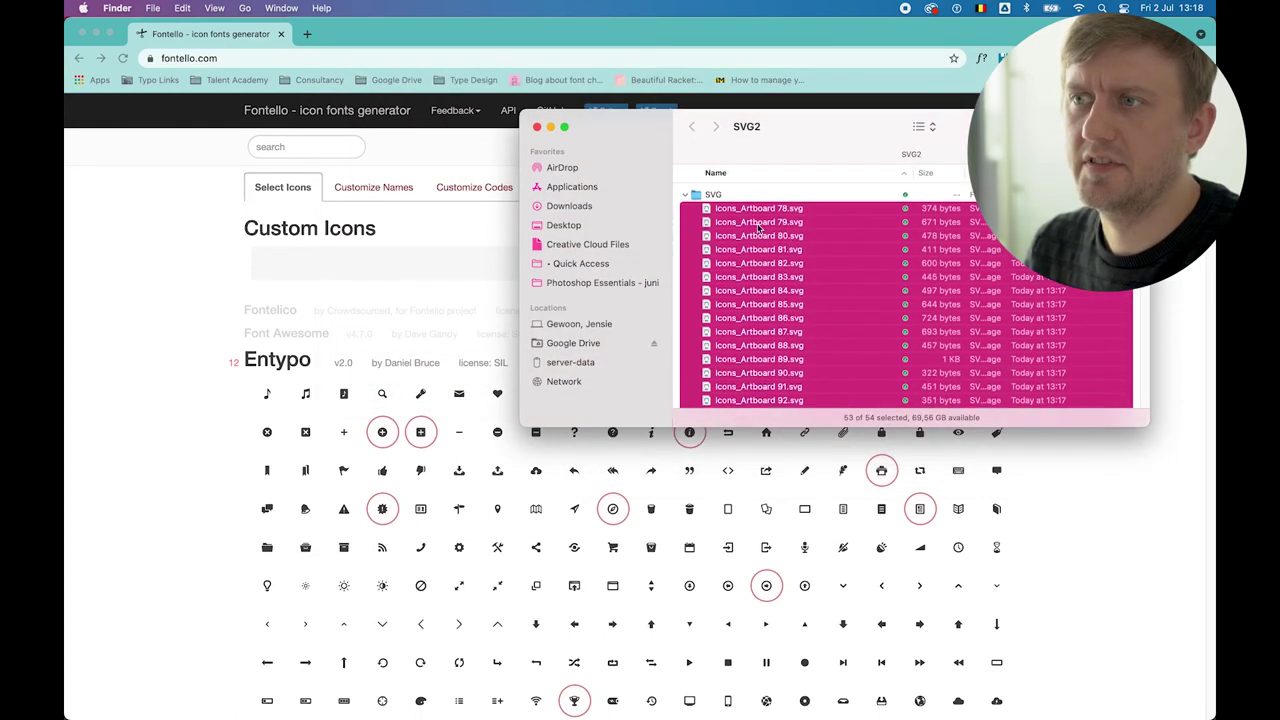
pyautogui.moveTo(760, 215); pyautogui.dragTo(394, 270)
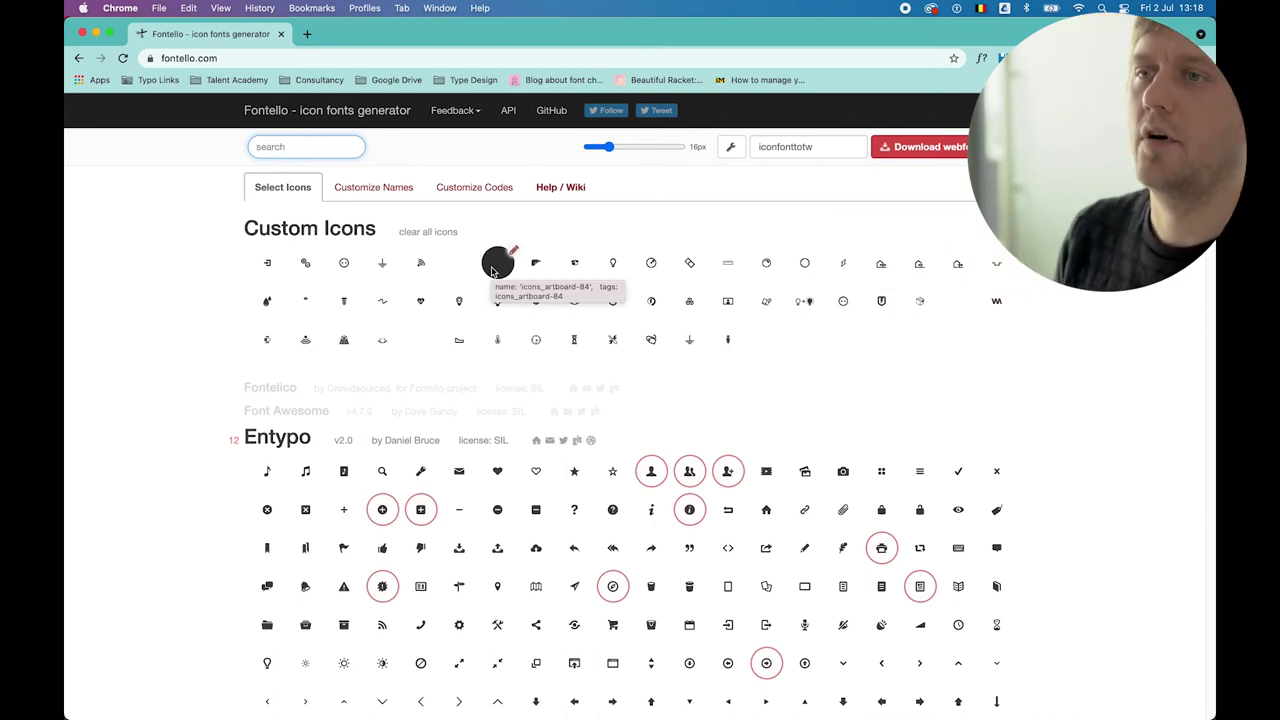
# Review the names and character codes assigned to the selected icons, and open the info icon's character for editing.
pyautogui.click(400, 186)
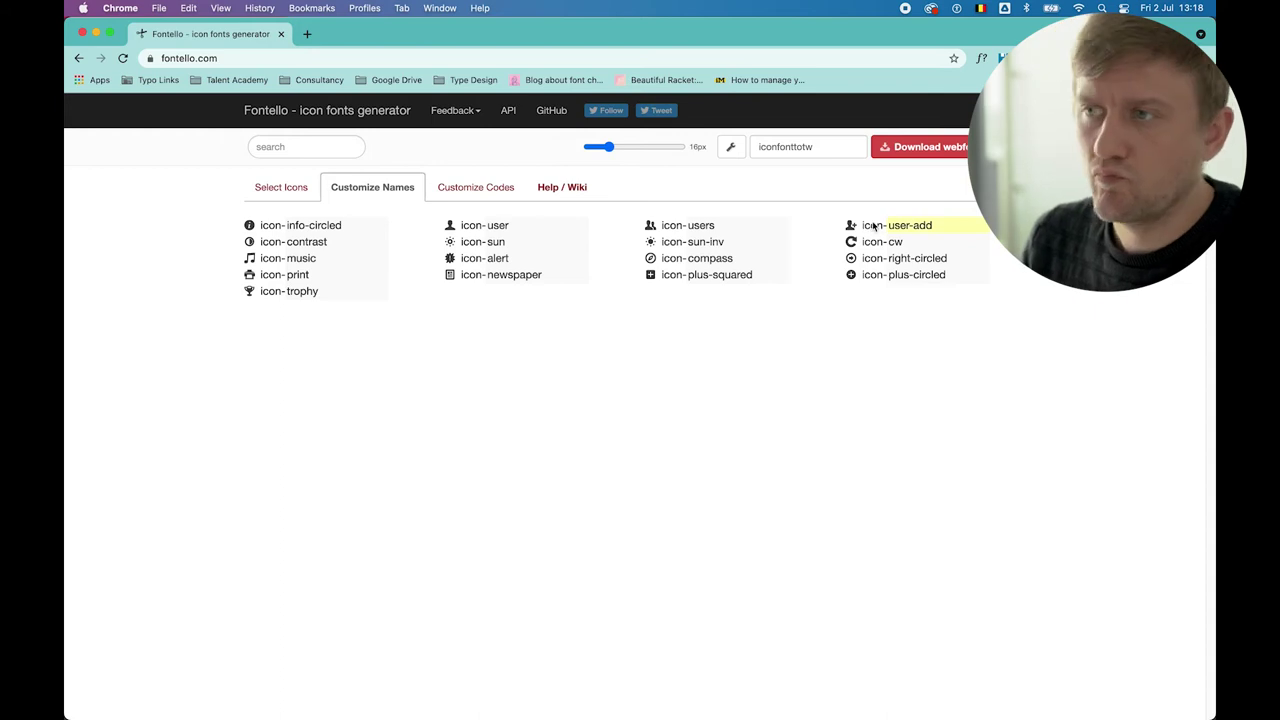
pyautogui.click(471, 190)
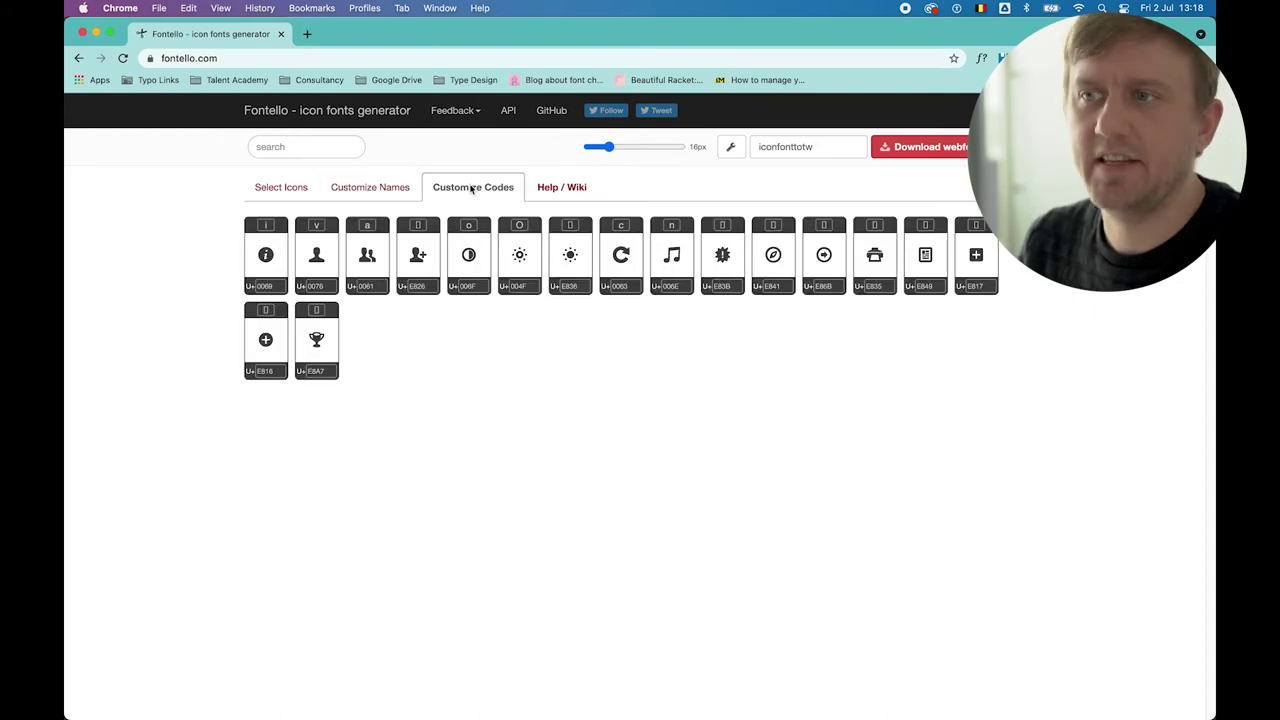
pyautogui.click(386, 192)
pyautogui.click(465, 192)
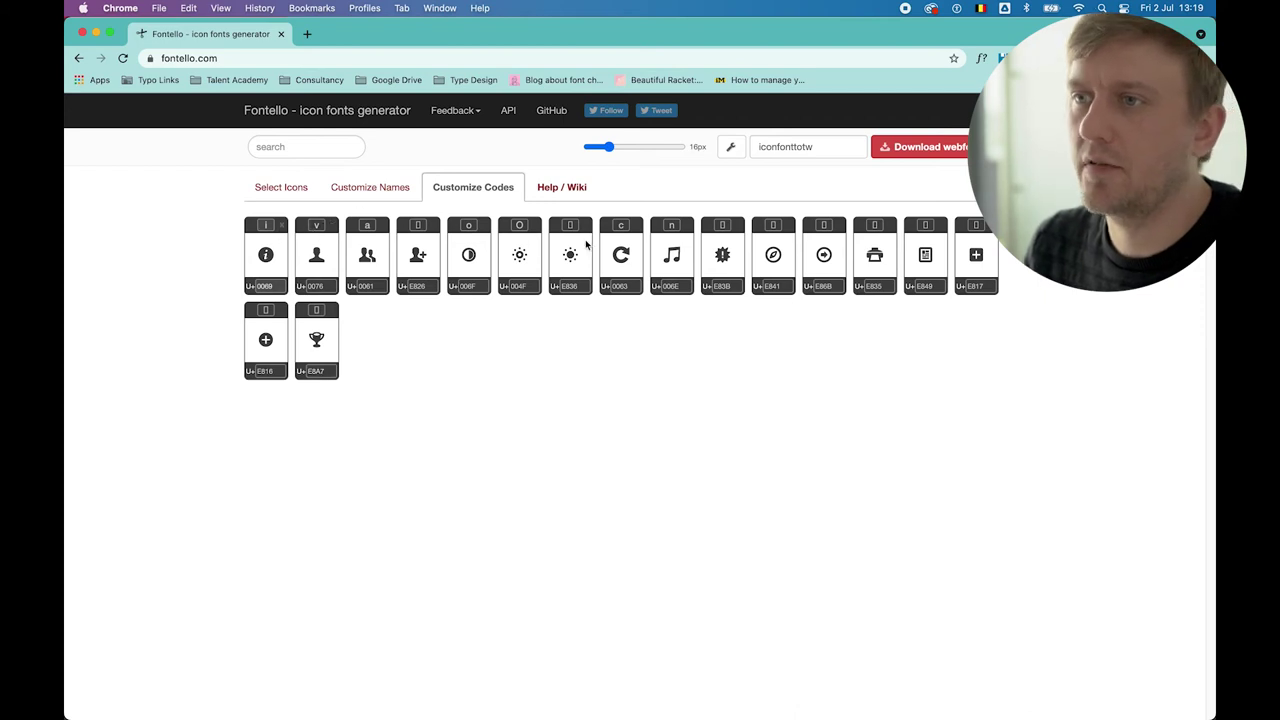
pyautogui.click(265, 224)
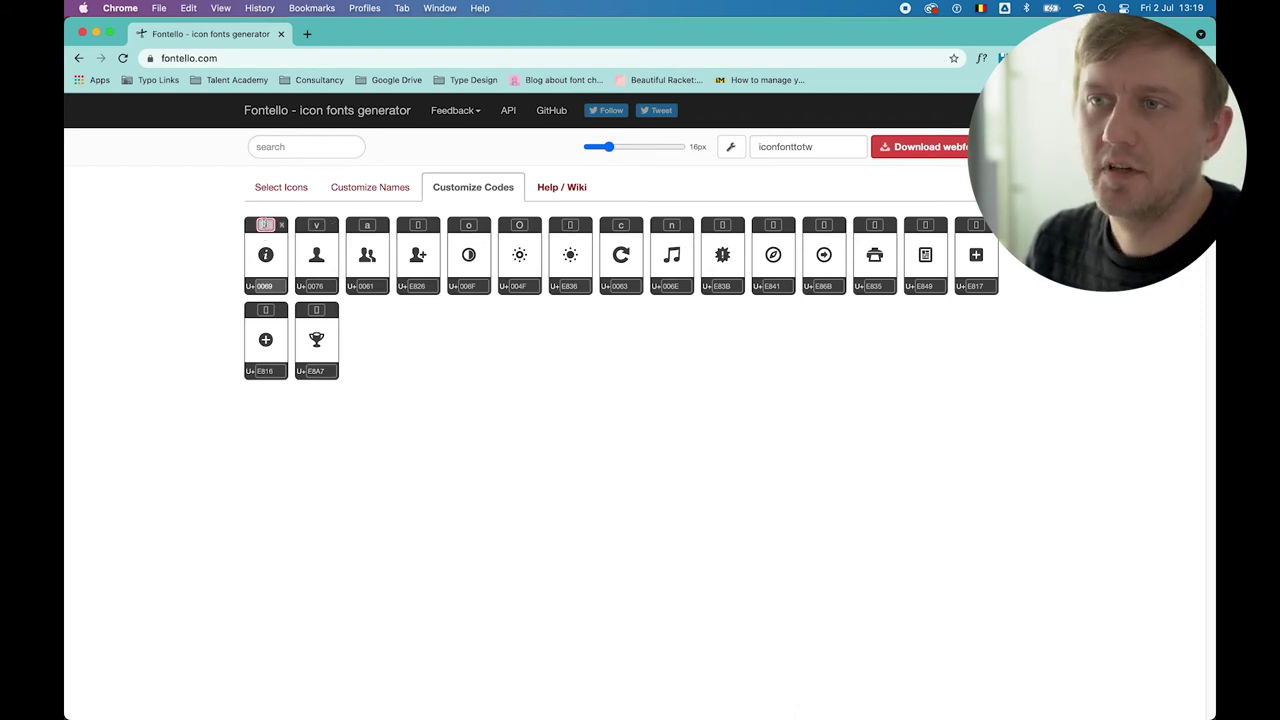